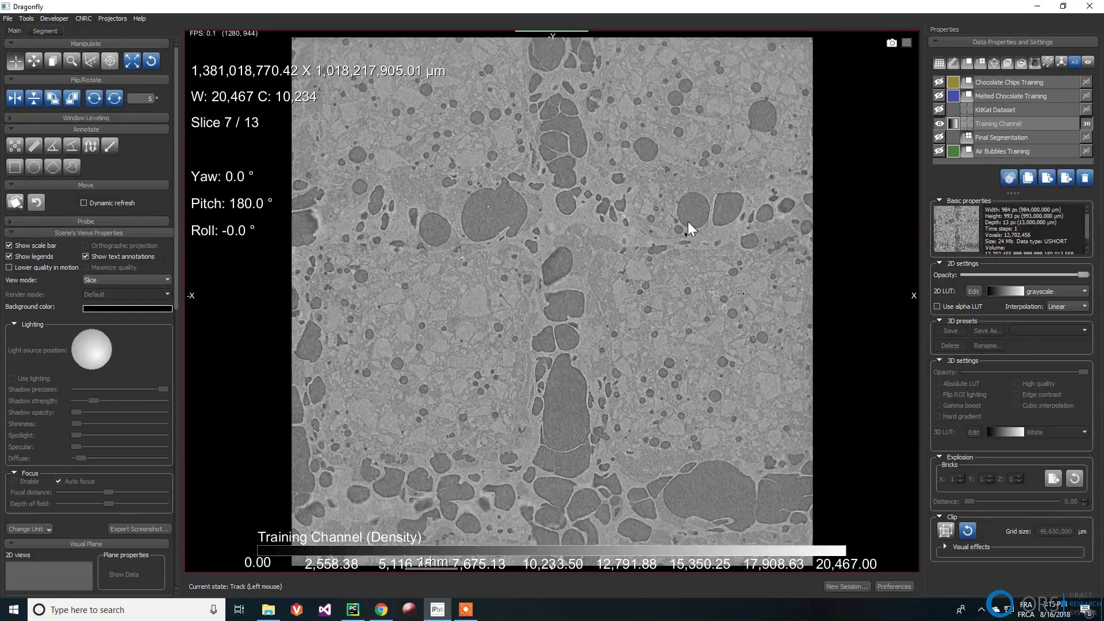
Step: Zoom into the slice, fit it back into view, and select the Training Channel dataset
{"action": "right_click_drag", "start_coordinate": [669, 213], "coordinate": [543, 404]}
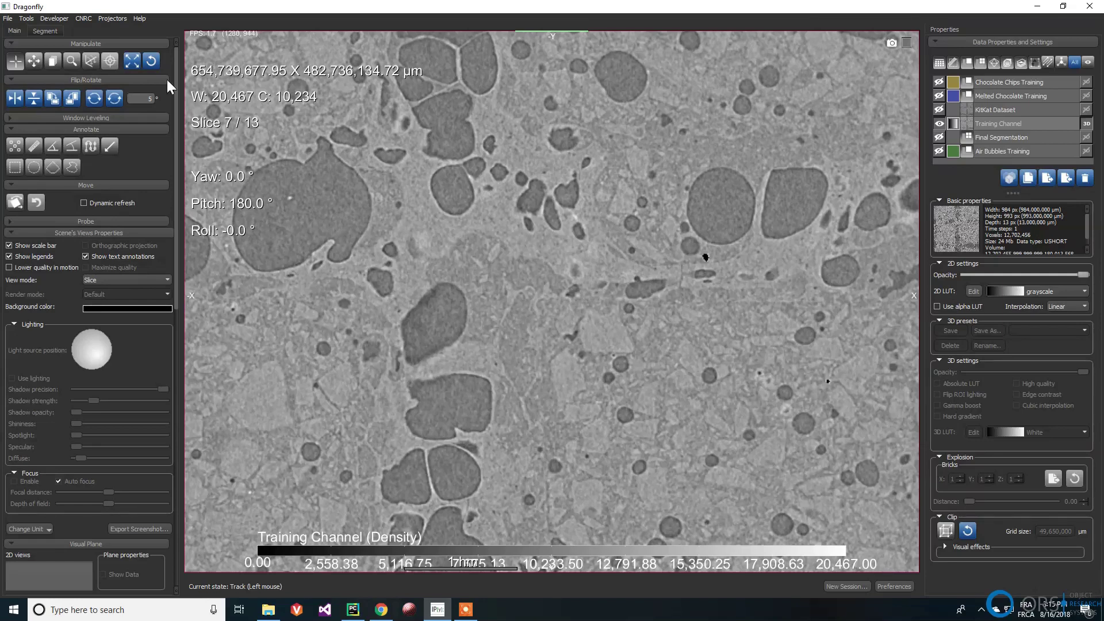
{"action": "left_click", "coordinate": [149, 62]}
{"action": "left_click", "coordinate": [998, 125]}
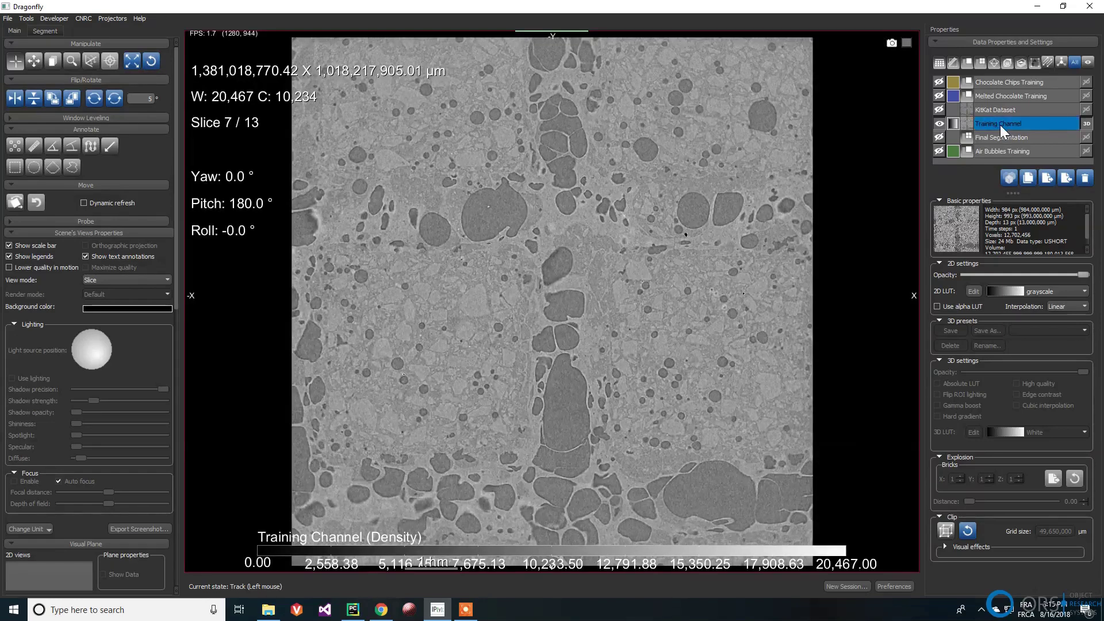
Step: Show the Air Bubbles, Melted Chocolate and Chocolate Chips training overlays and scroll through the slices
{"action": "left_click", "coordinate": [940, 150]}
{"action": "left_click", "coordinate": [939, 96]}
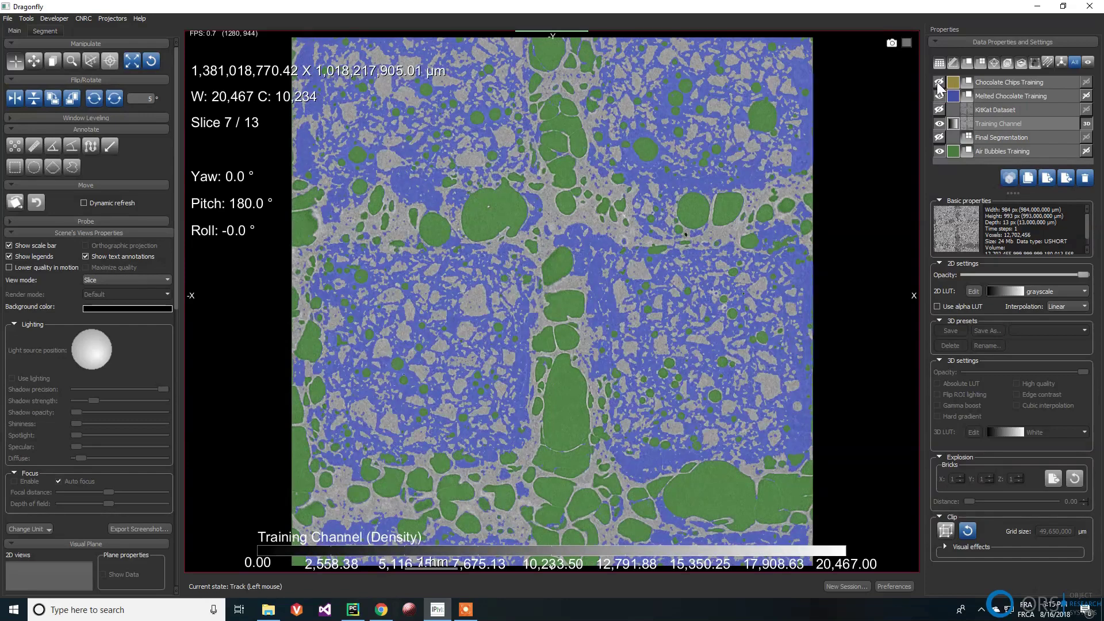
{"action": "left_click", "coordinate": [939, 83]}
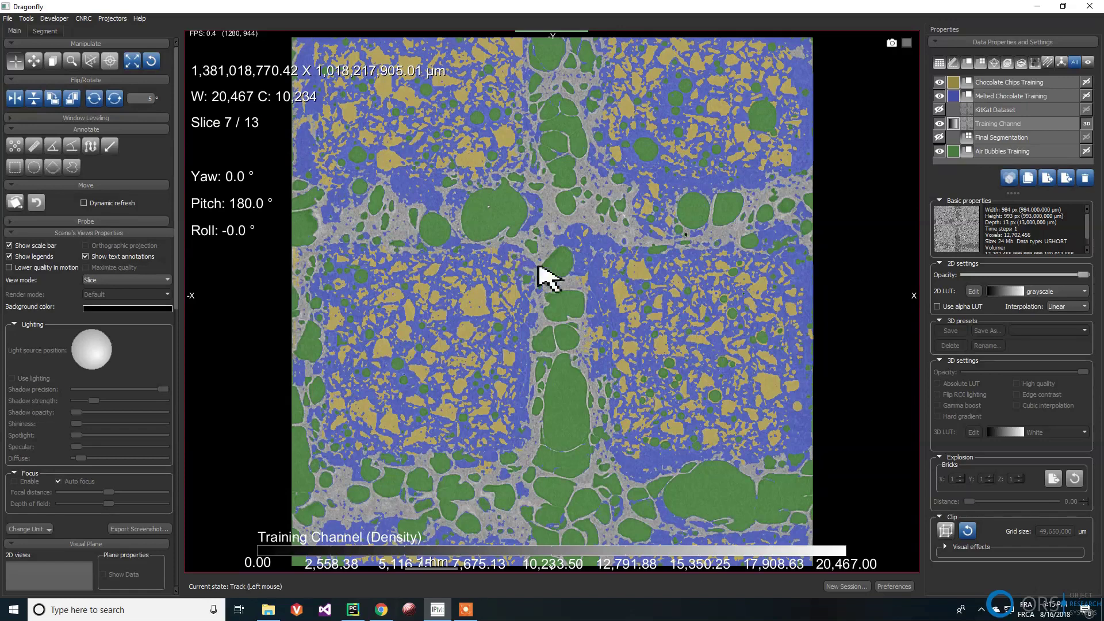
{"action": "scroll", "coordinate": [600, 258], "scroll_direction": "down", "scroll_amount": 1}
{"action": "scroll", "coordinate": [600, 258], "scroll_direction": "down", "scroll_amount": 4}
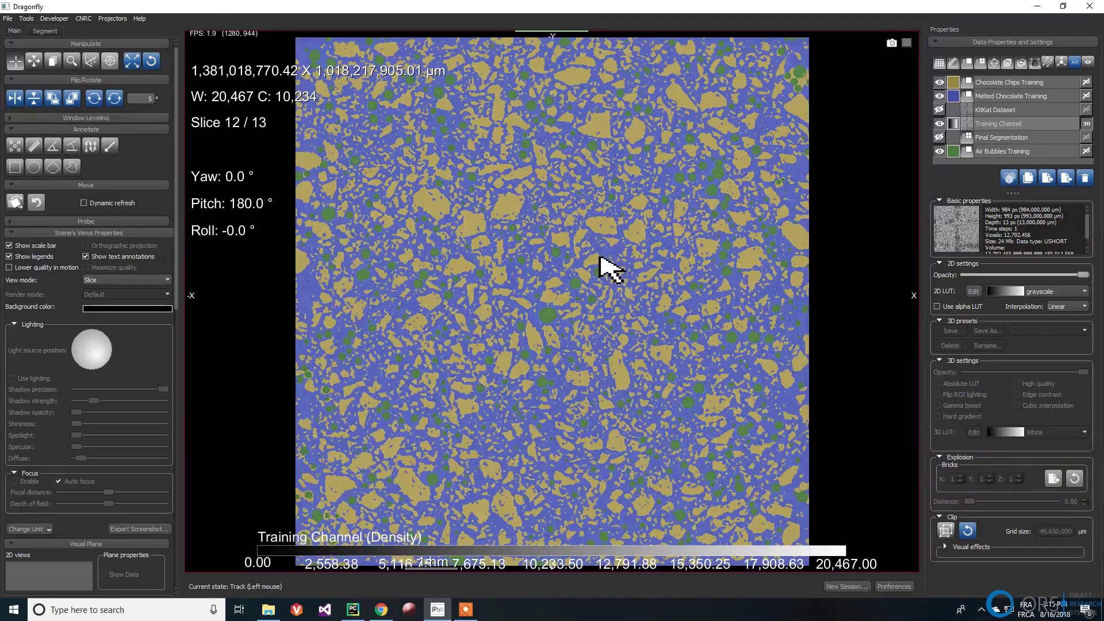
{"action": "scroll", "coordinate": [600, 258], "scroll_direction": "down", "scroll_amount": 1}
{"action": "scroll", "coordinate": [610, 268], "scroll_direction": "up", "scroll_amount": 3}
{"action": "scroll", "coordinate": [602, 262], "scroll_direction": "up", "scroll_amount": 2}
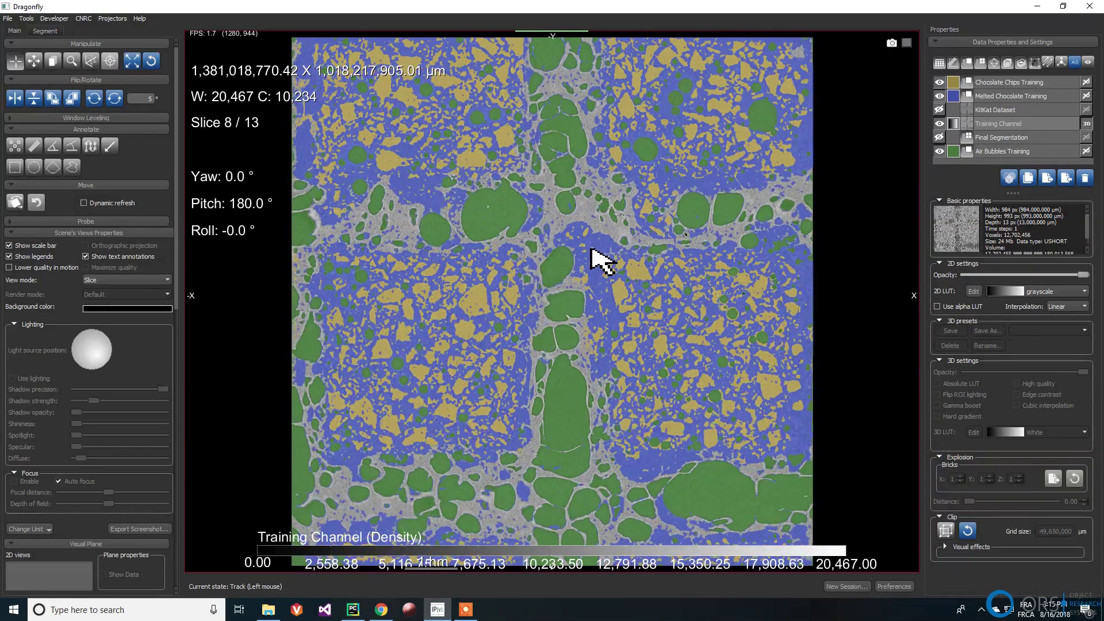
{"action": "scroll", "coordinate": [602, 262], "scroll_direction": "up", "scroll_amount": 1}
{"action": "scroll", "coordinate": [603, 261], "scroll_direction": "up", "scroll_amount": 2}
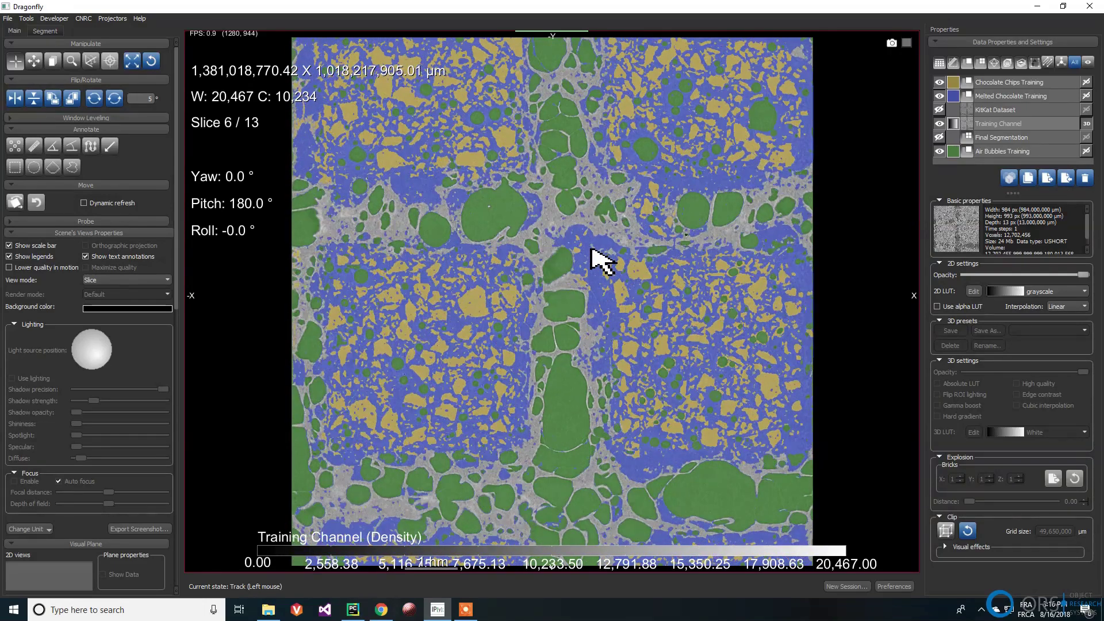
{"action": "scroll", "coordinate": [602, 262], "scroll_direction": "up", "scroll_amount": 4}
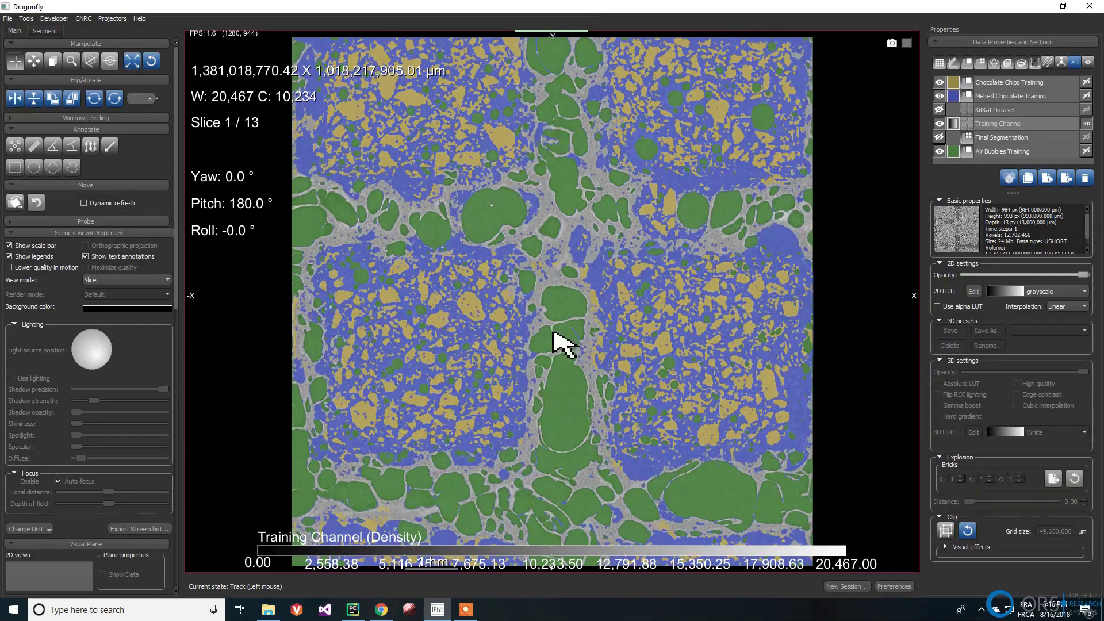
Step: Switch to PyCharm and review UNet.py's nine-layer U-Net definition with nClasses = 2
{"action": "left_click", "coordinate": [353, 613]}
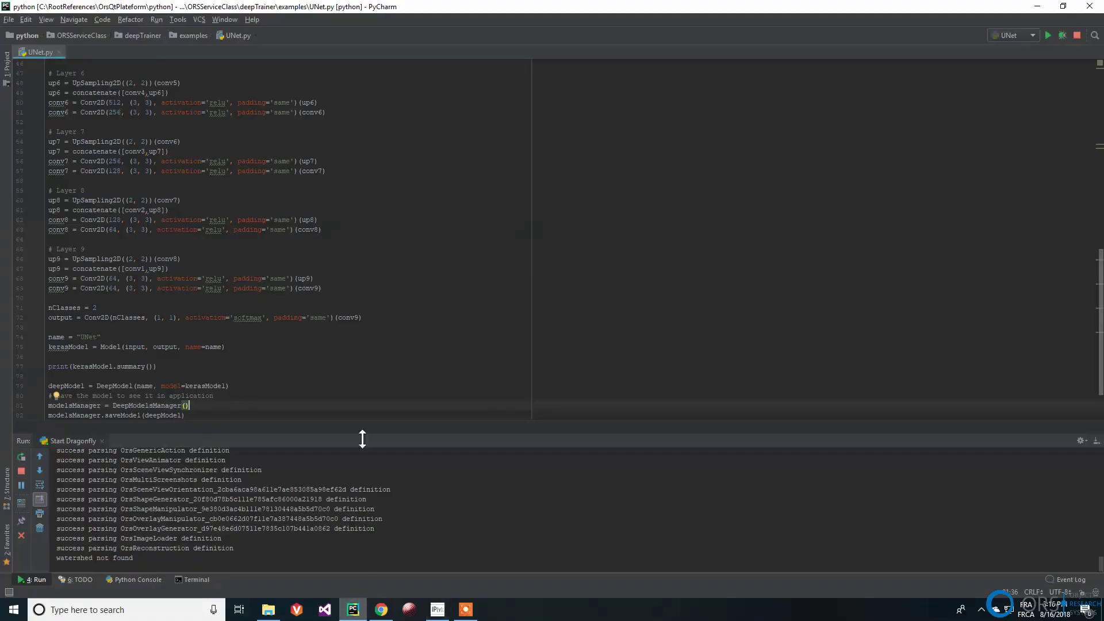
{"action": "scroll", "coordinate": [351, 235], "scroll_direction": "up", "scroll_amount": 10}
{"action": "scroll", "coordinate": [345, 235], "scroll_direction": "down", "scroll_amount": 4}
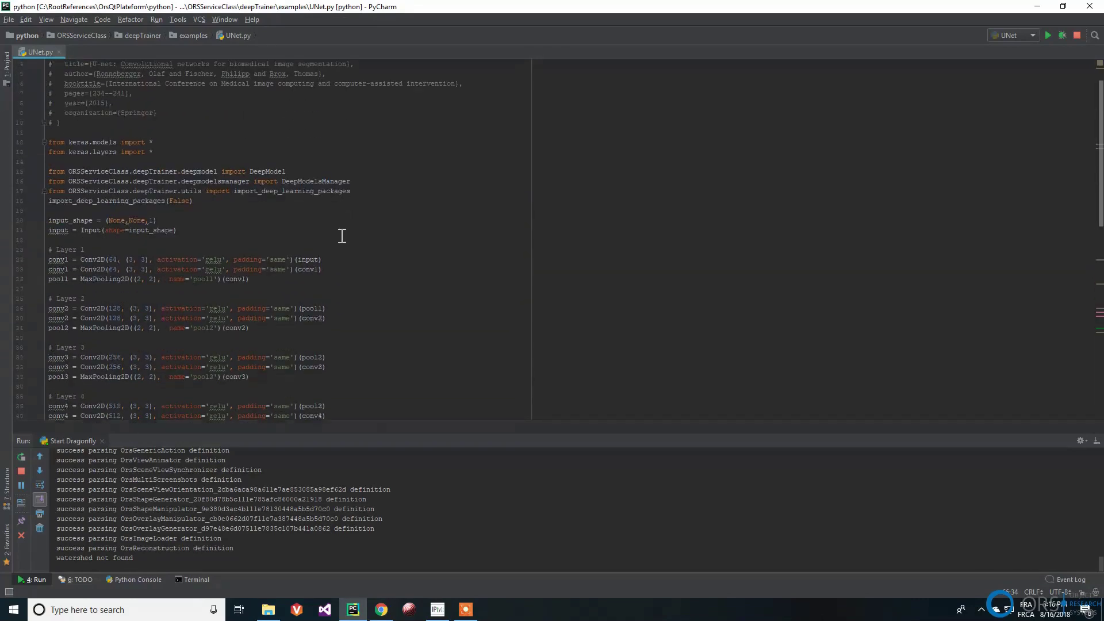
{"action": "scroll", "coordinate": [341, 236], "scroll_direction": "down", "scroll_amount": 1}
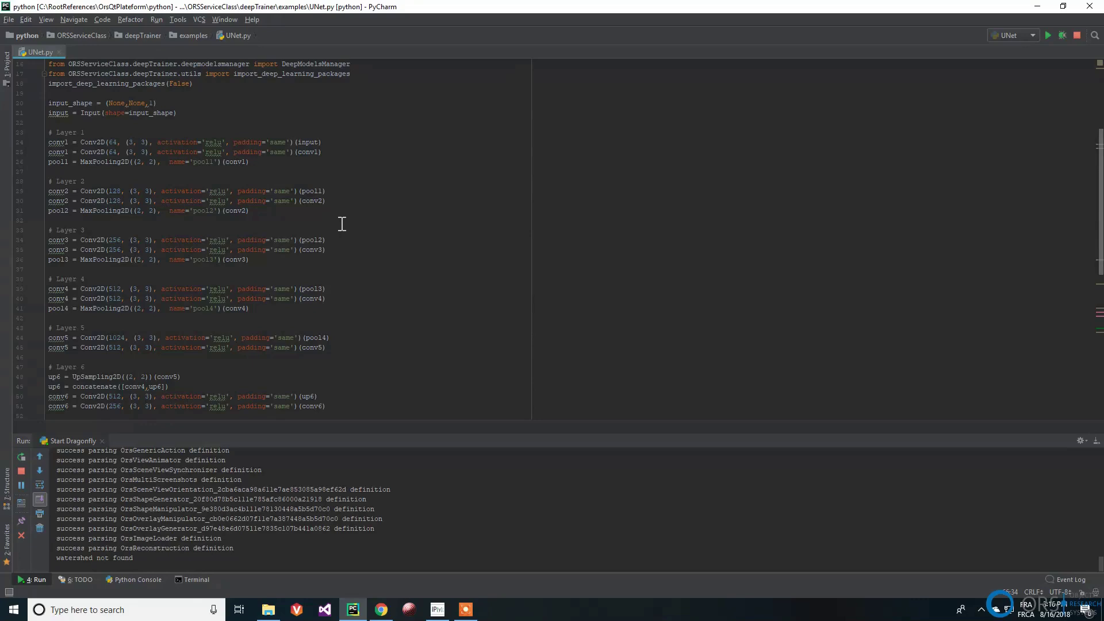
{"action": "scroll", "coordinate": [336, 156], "scroll_direction": "down", "scroll_amount": 3}
{"action": "scroll", "coordinate": [339, 160], "scroll_direction": "down", "scroll_amount": 1}
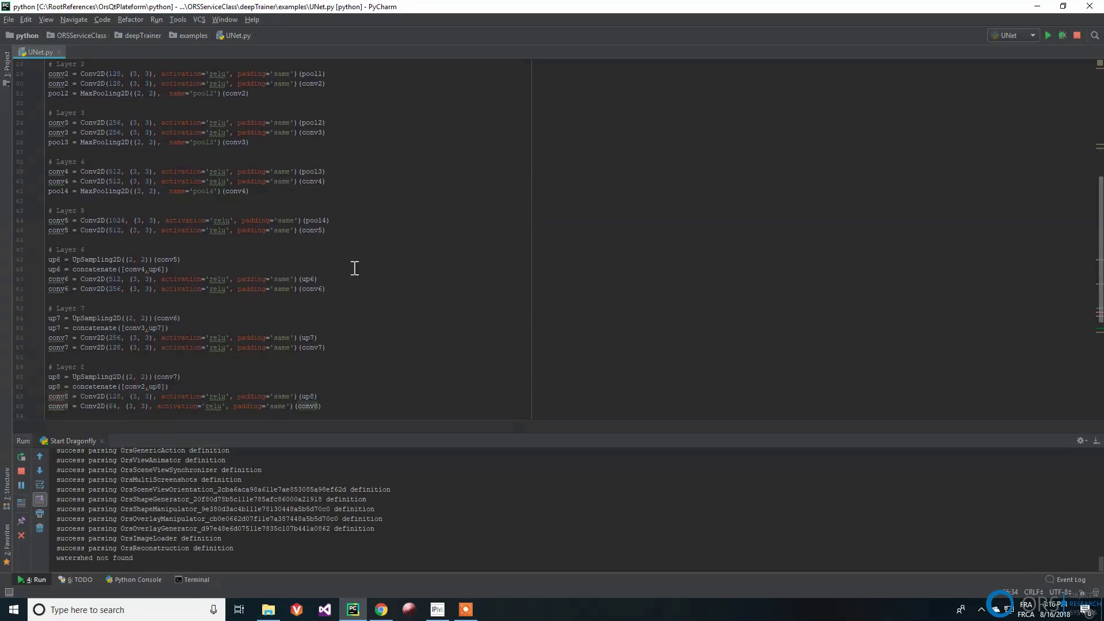
{"action": "scroll", "coordinate": [377, 200], "scroll_direction": "up", "scroll_amount": 2}
{"action": "scroll", "coordinate": [377, 200], "scroll_direction": "up", "scroll_amount": 2}
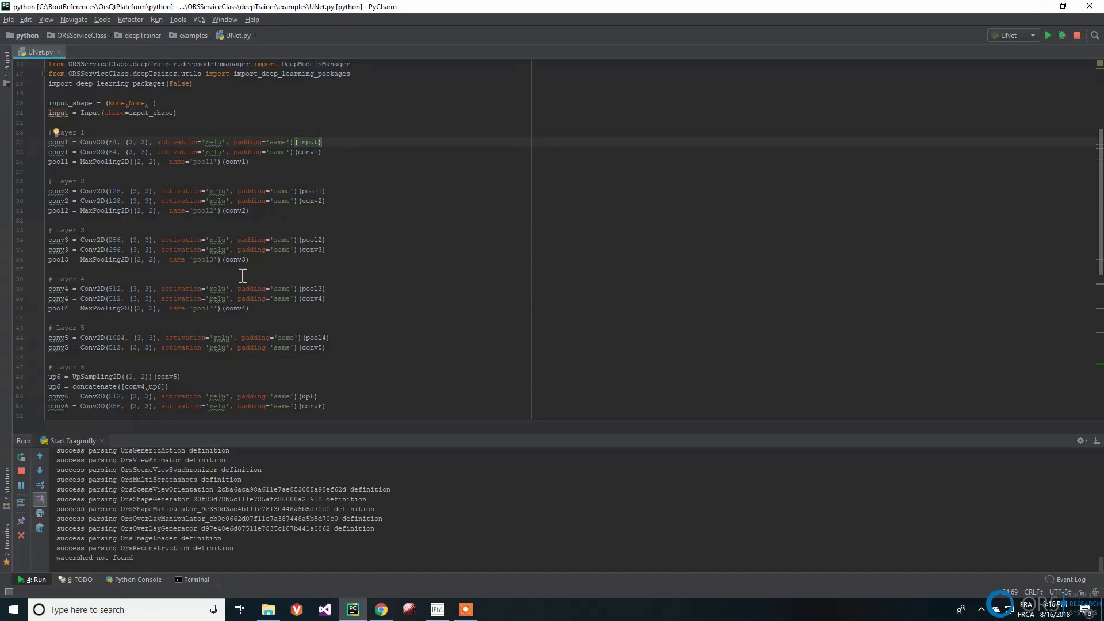
{"action": "scroll", "coordinate": [242, 276], "scroll_direction": "down", "scroll_amount": 6}
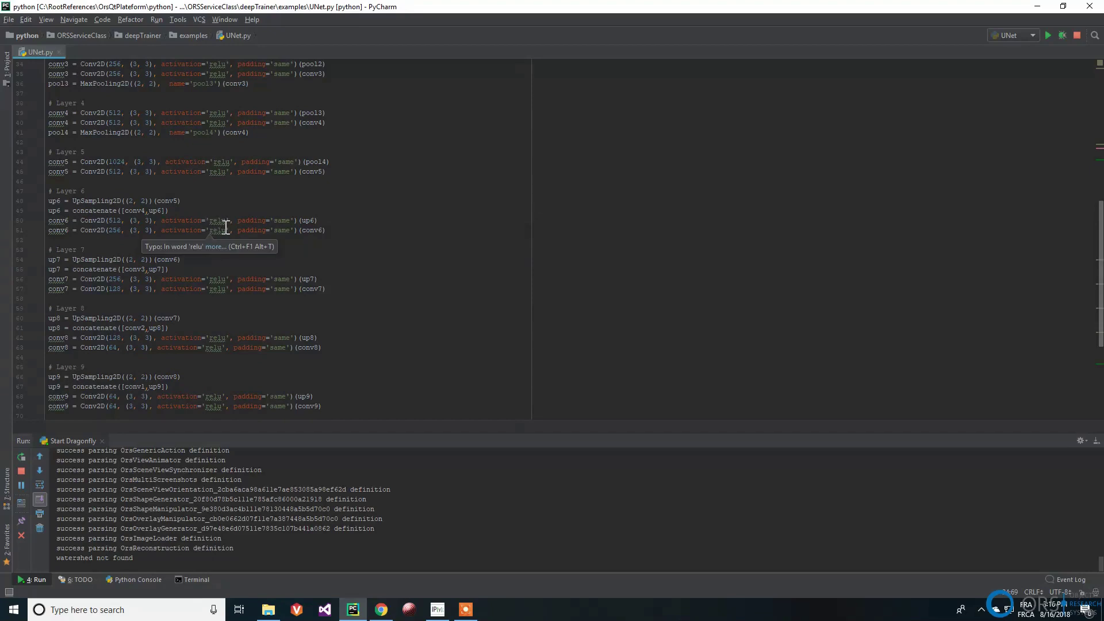
{"action": "scroll", "coordinate": [257, 214], "scroll_direction": "down", "scroll_amount": 3}
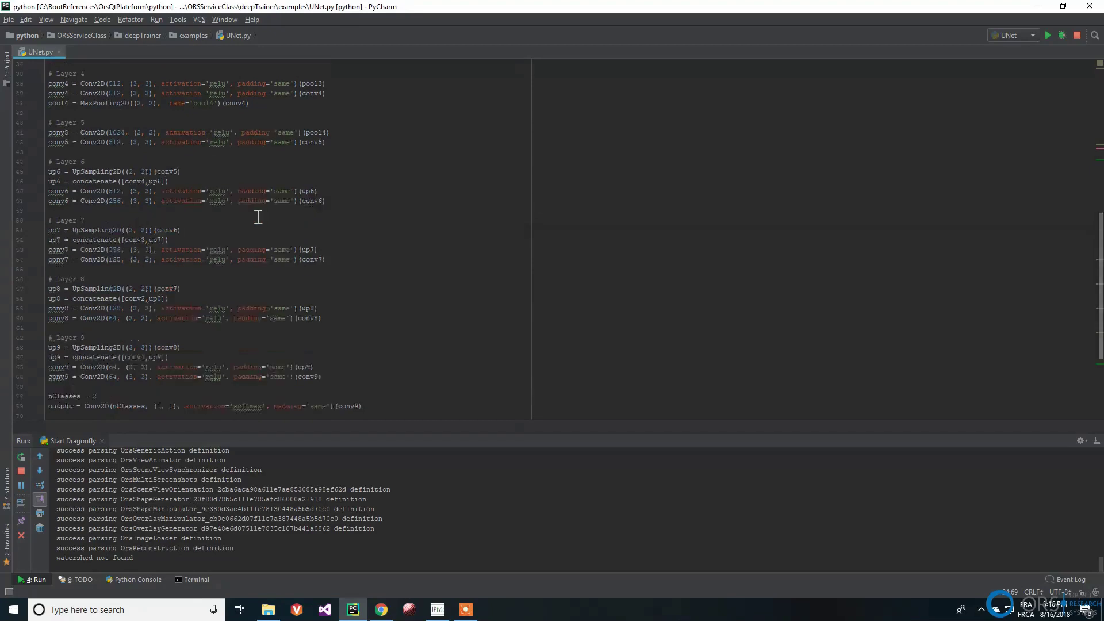
{"action": "scroll", "coordinate": [265, 217], "scroll_direction": "down", "scroll_amount": 3}
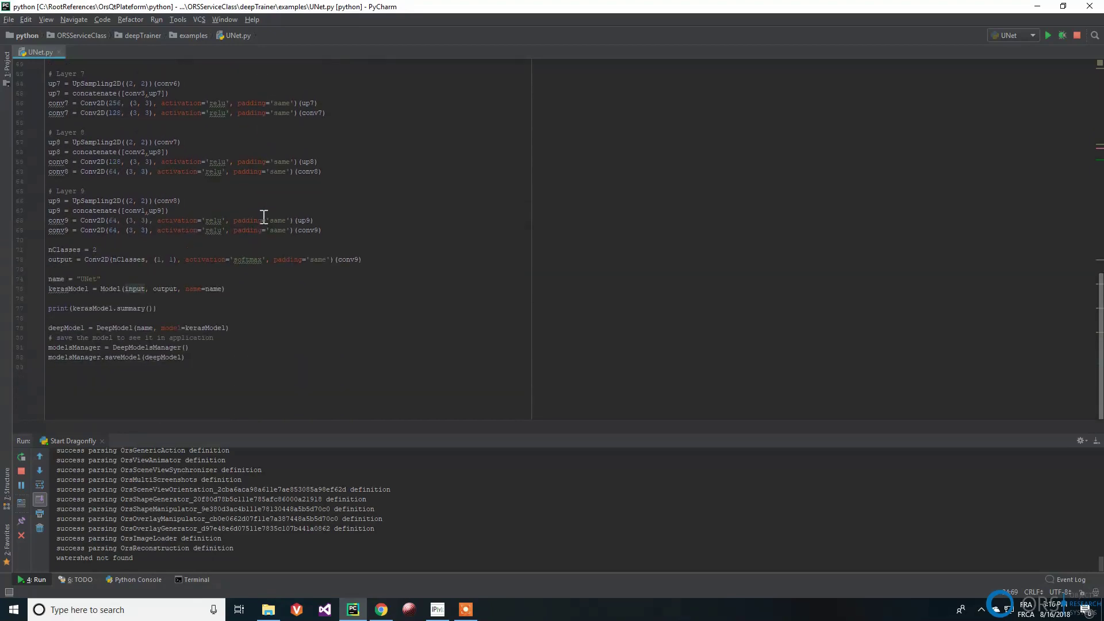
Step: Set nClasses to 4 and the model name to 'UNet Kitkat' in UNet.py, then run it
{"action": "left_click", "coordinate": [106, 249]}
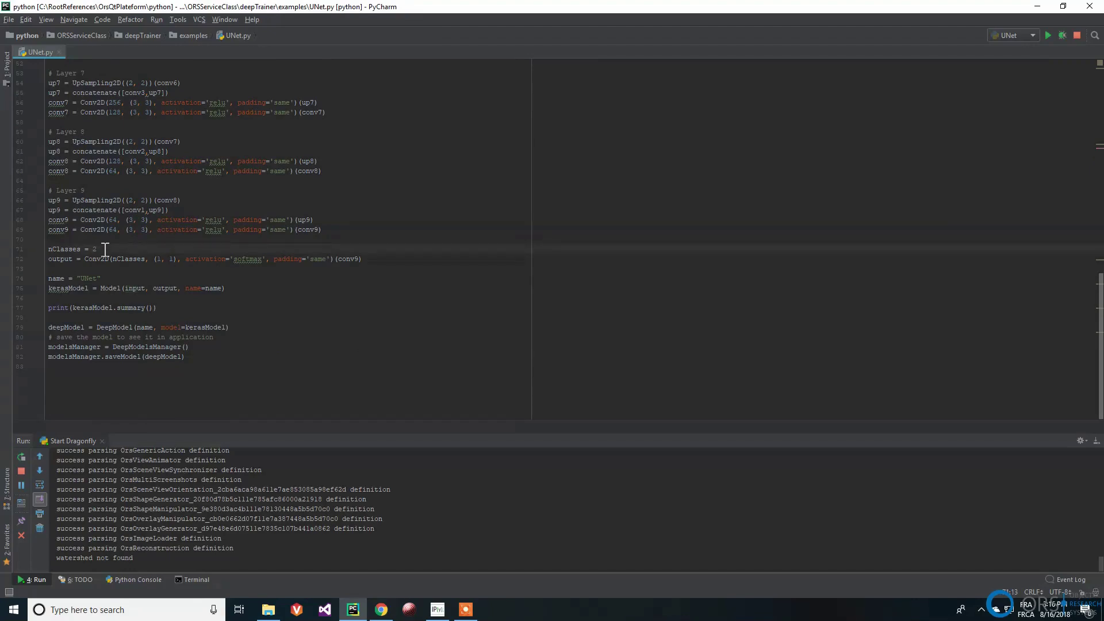
{"action": "key", "text": "BackSpace"}
{"action": "type", "text": "4"}
{"action": "type", "text": "t"}
{"action": "left_click", "coordinate": [253, 298]}
{"action": "left_click", "coordinate": [1048, 36]}
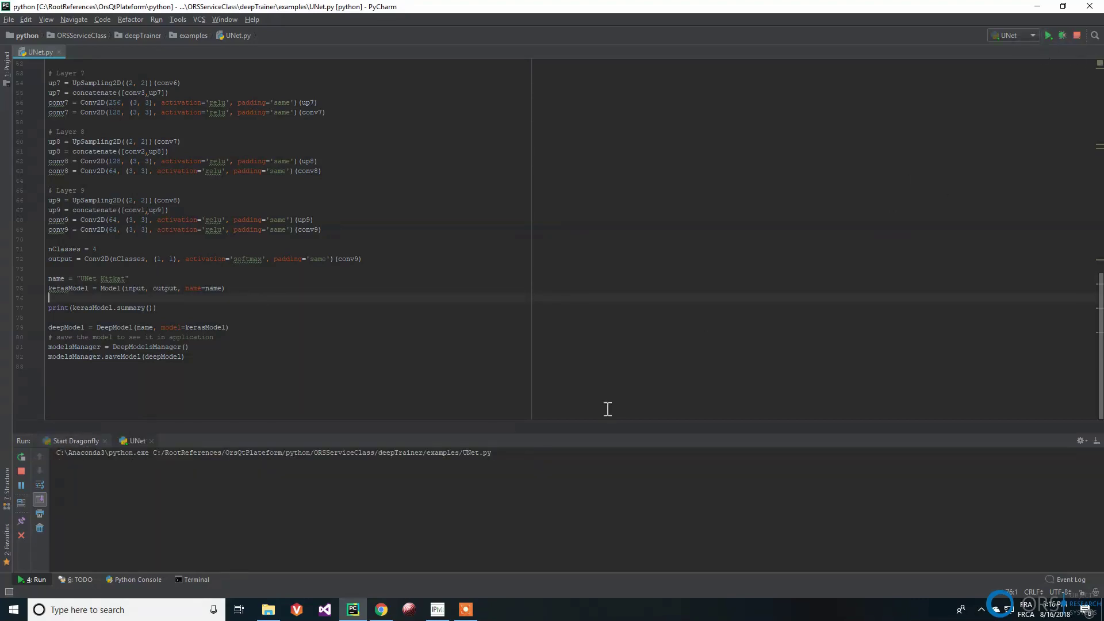
Step: Enlarge the output to read the 21,976,708-parameter model summary, then close the UNet run tab
{"action": "left_click_drag", "start_coordinate": [471, 433], "coordinate": [493, 313]}
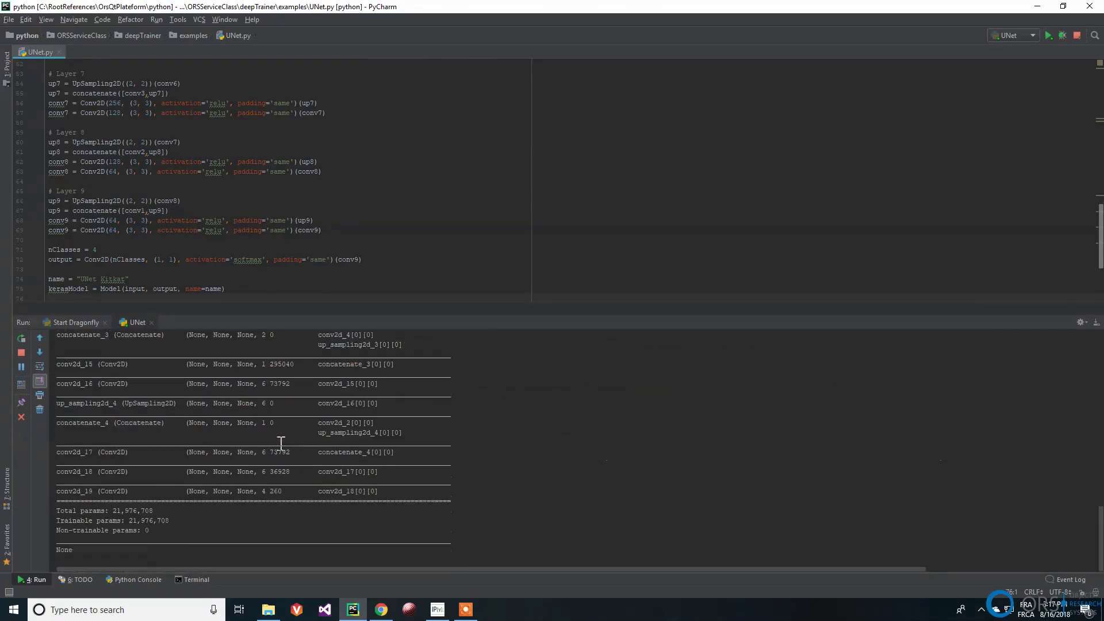
{"action": "scroll", "coordinate": [172, 495], "scroll_direction": "up", "scroll_amount": 10}
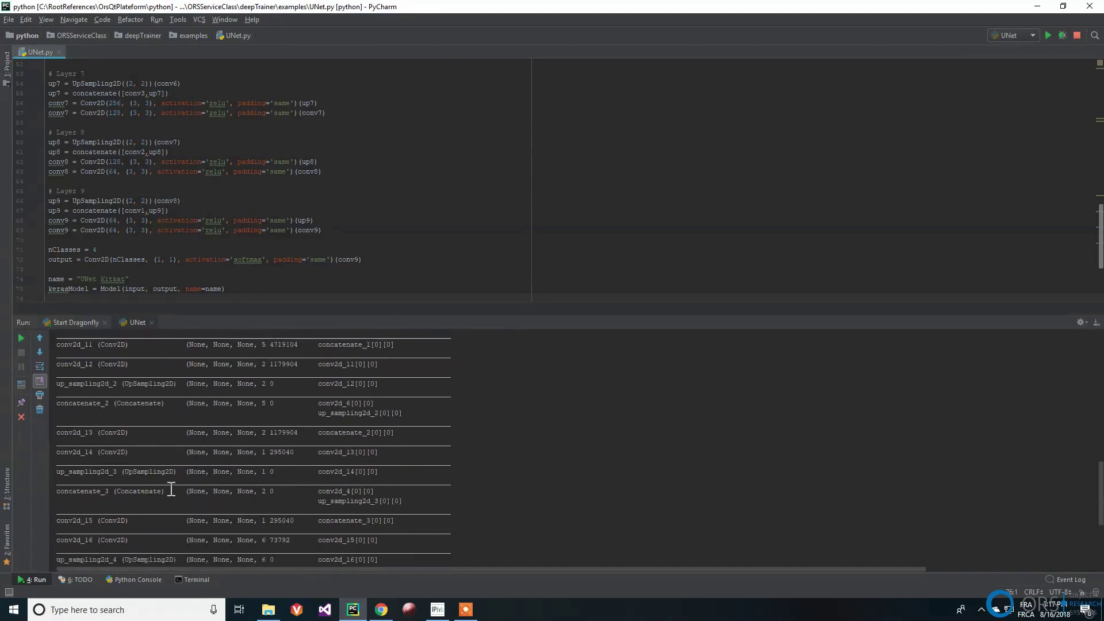
{"action": "scroll", "coordinate": [182, 495], "scroll_direction": "up", "scroll_amount": 3}
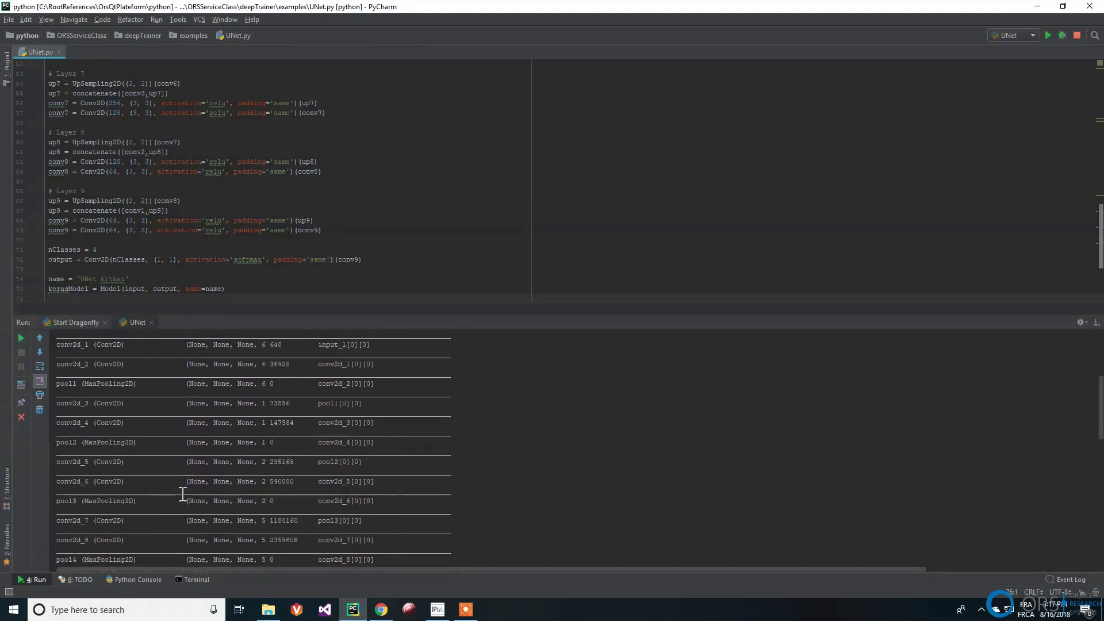
{"action": "left_click", "coordinate": [151, 323]}
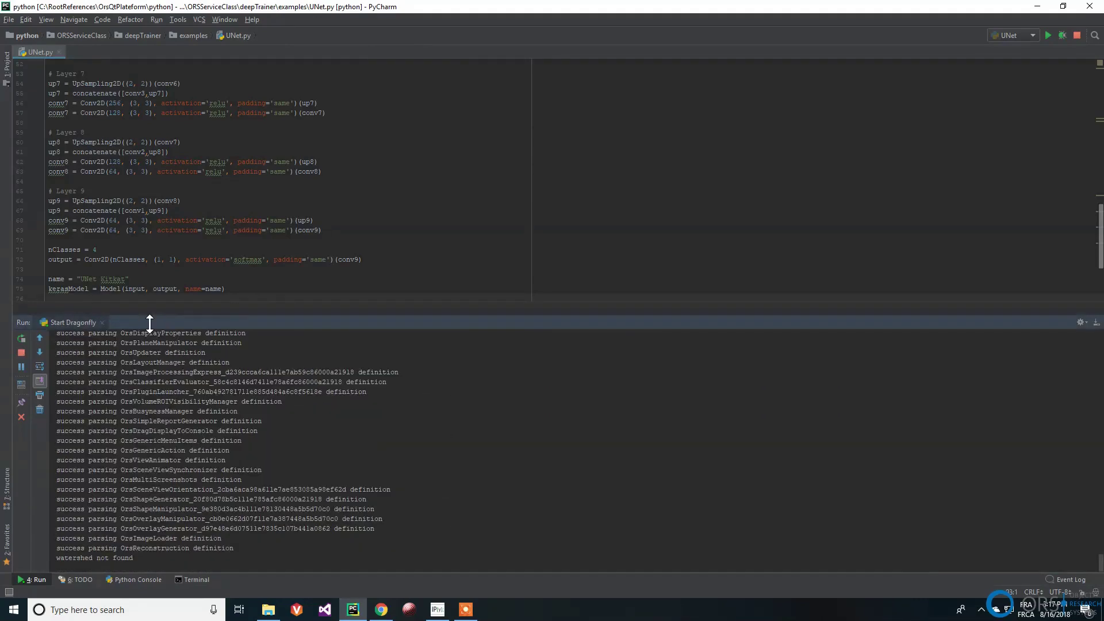
{"action": "left_click_drag", "start_coordinate": [185, 311], "coordinate": [189, 483]}
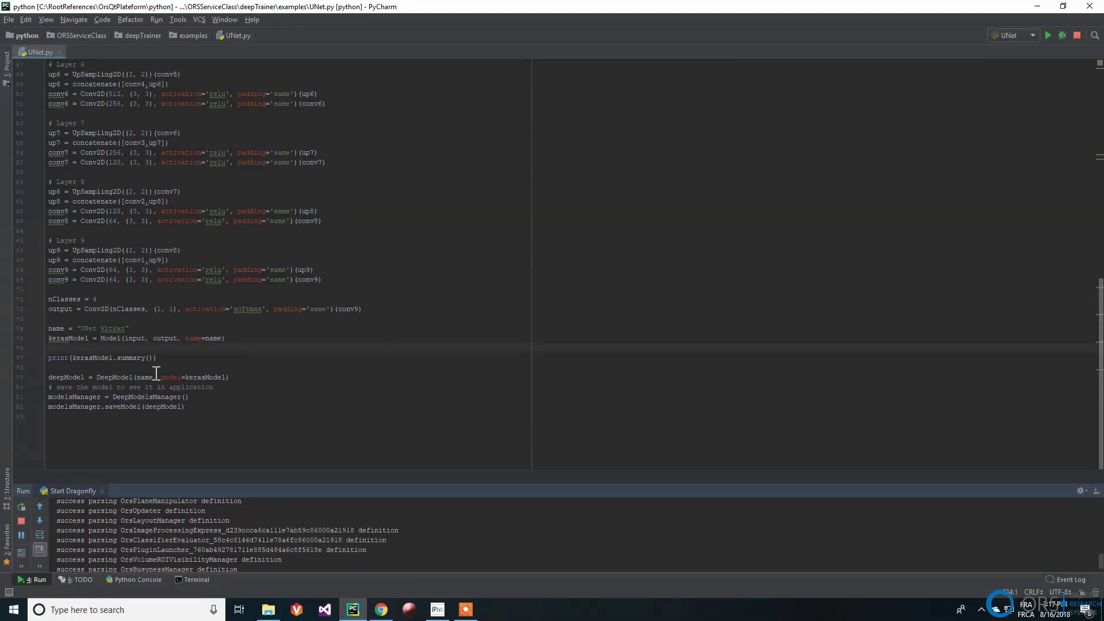
{"action": "left_click", "coordinate": [223, 396]}
{"action": "left_click", "coordinate": [268, 610]}
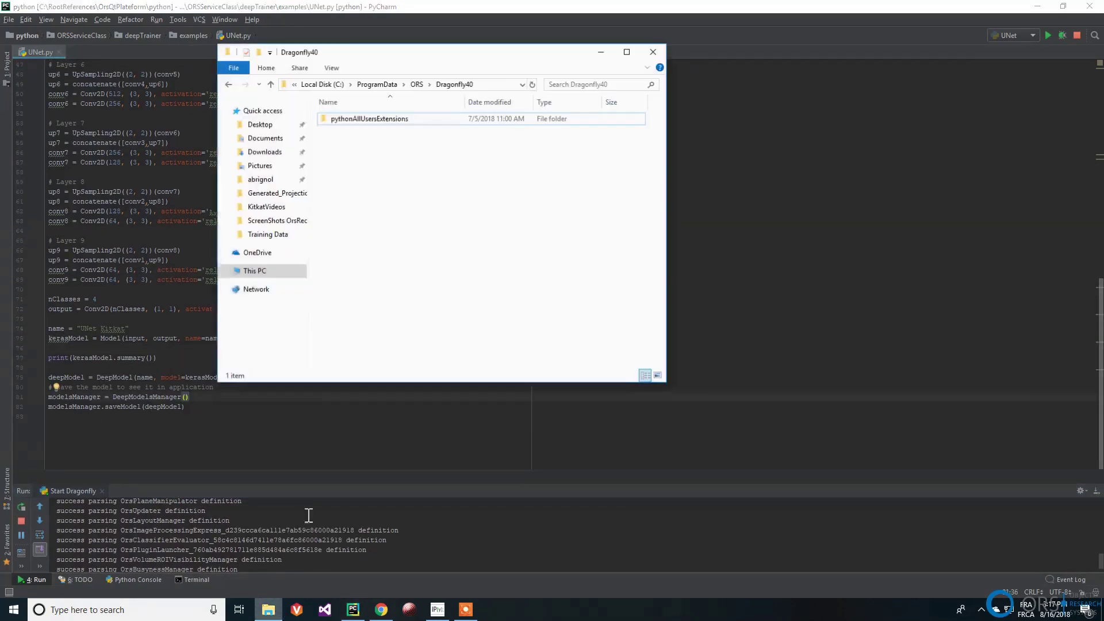
{"action": "double_click", "coordinate": [370, 115]}
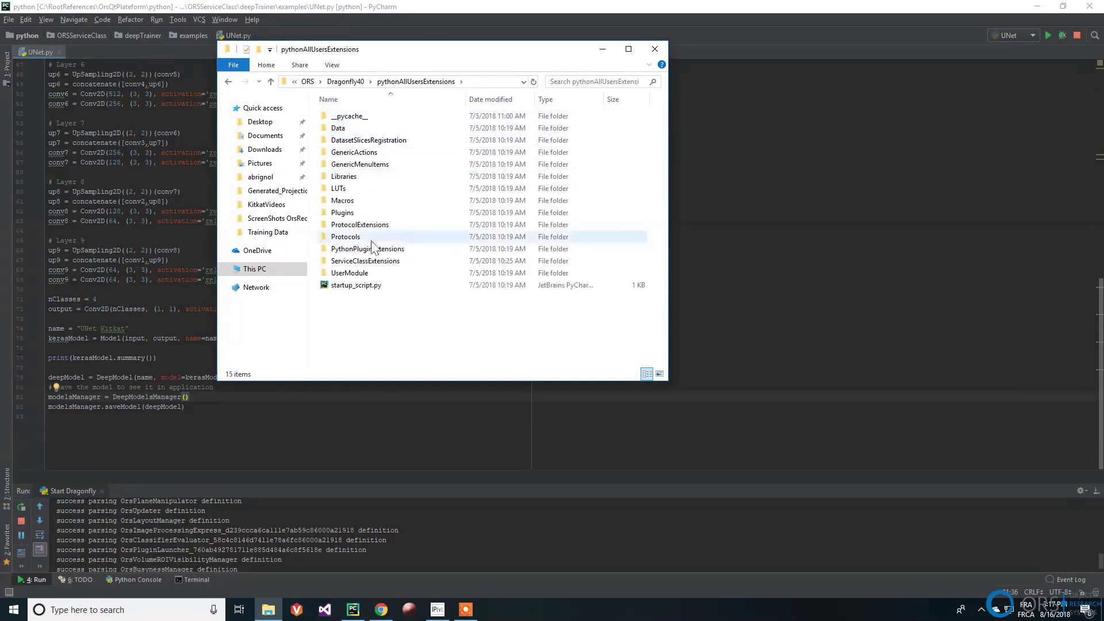
{"action": "double_click", "coordinate": [368, 248]}
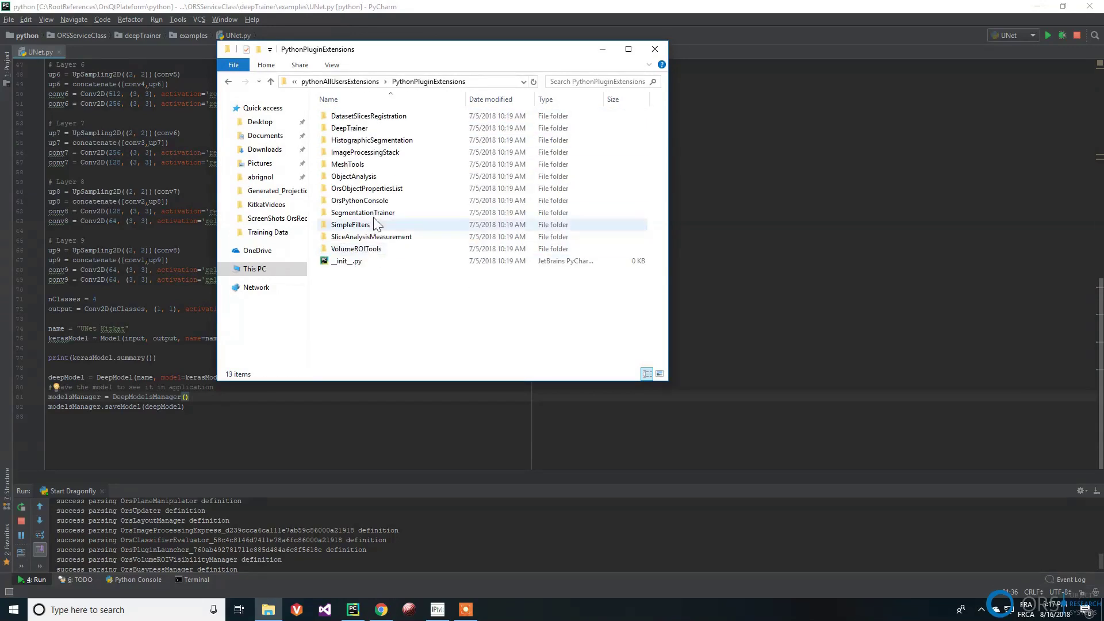
{"action": "double_click", "coordinate": [352, 128]}
{"action": "double_click", "coordinate": [382, 127]}
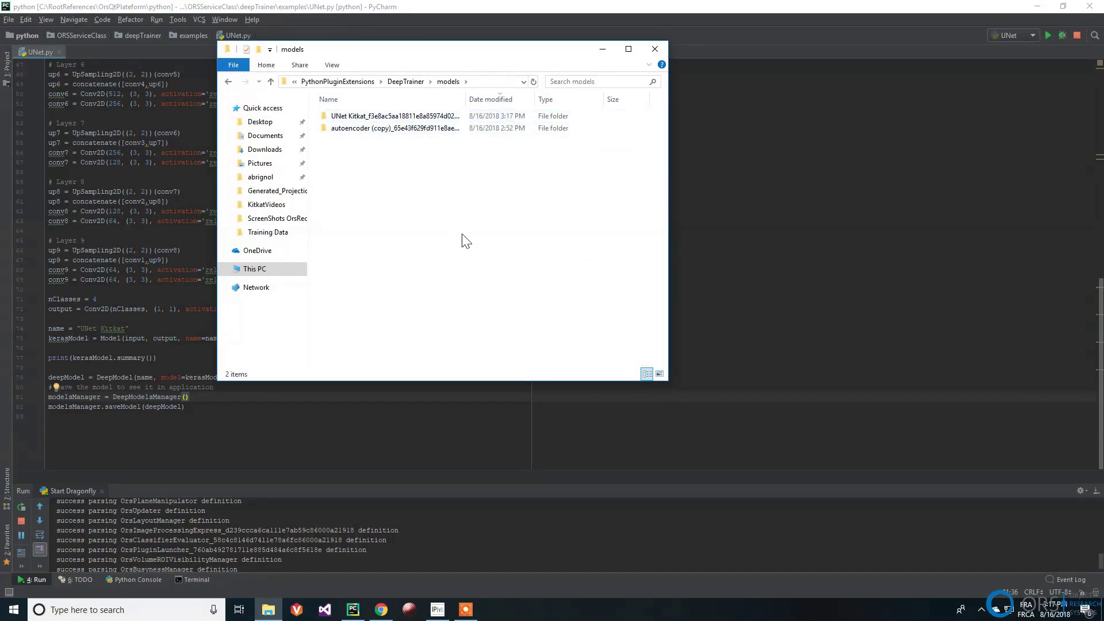
Step: Close the folder window, return to Dragonfly and launch the Deep Learning Tool from the tools menu
{"action": "left_click", "coordinate": [657, 50]}
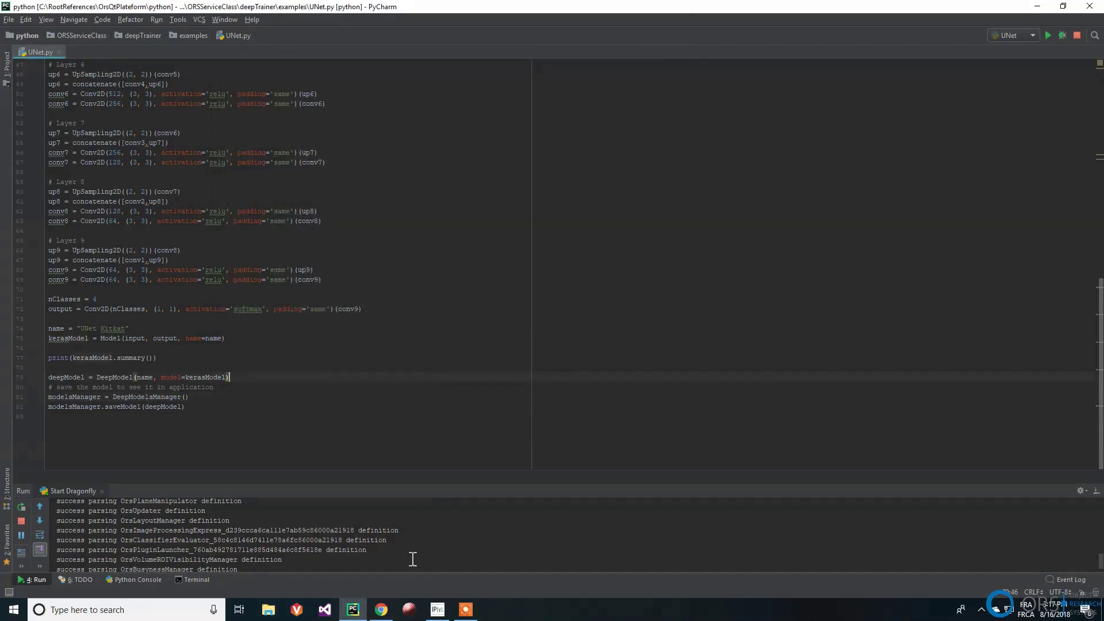
{"action": "left_click", "coordinate": [437, 611]}
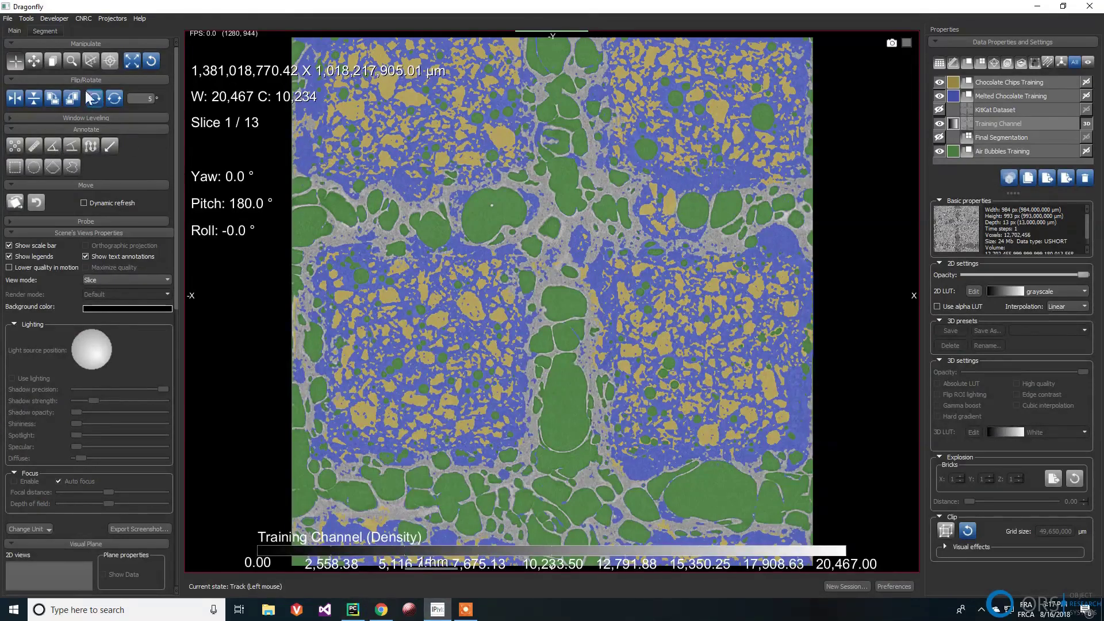
{"action": "left_click", "coordinate": [24, 18]}
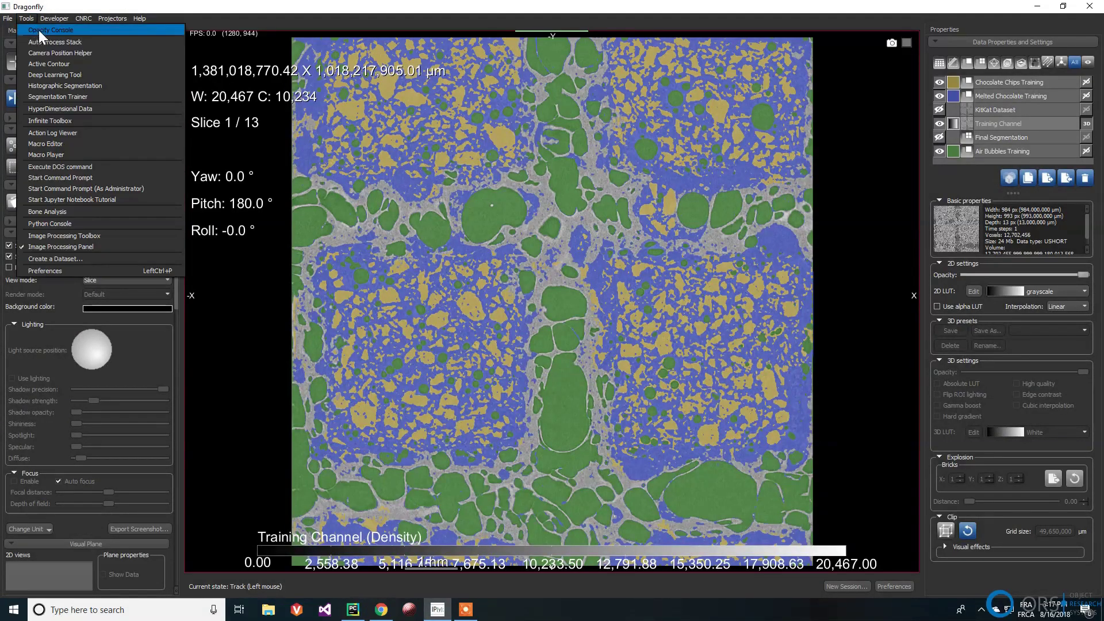
{"action": "left_click", "coordinate": [64, 77]}
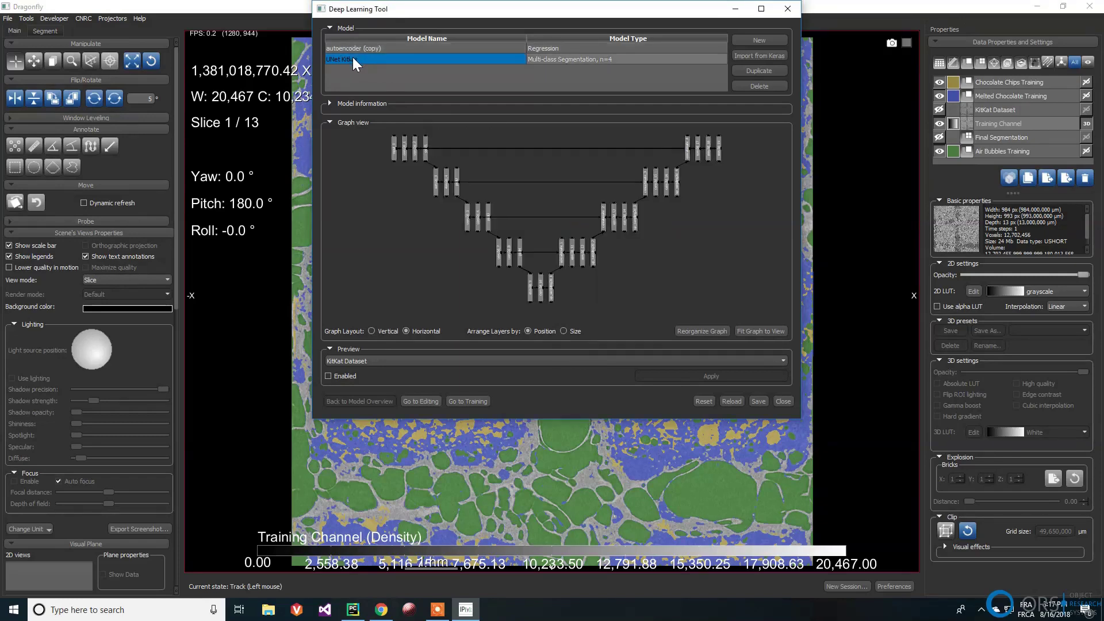
Step: Expand, then collapse the UNet Kitkat model information to view the full network graph
{"action": "left_click", "coordinate": [330, 104]}
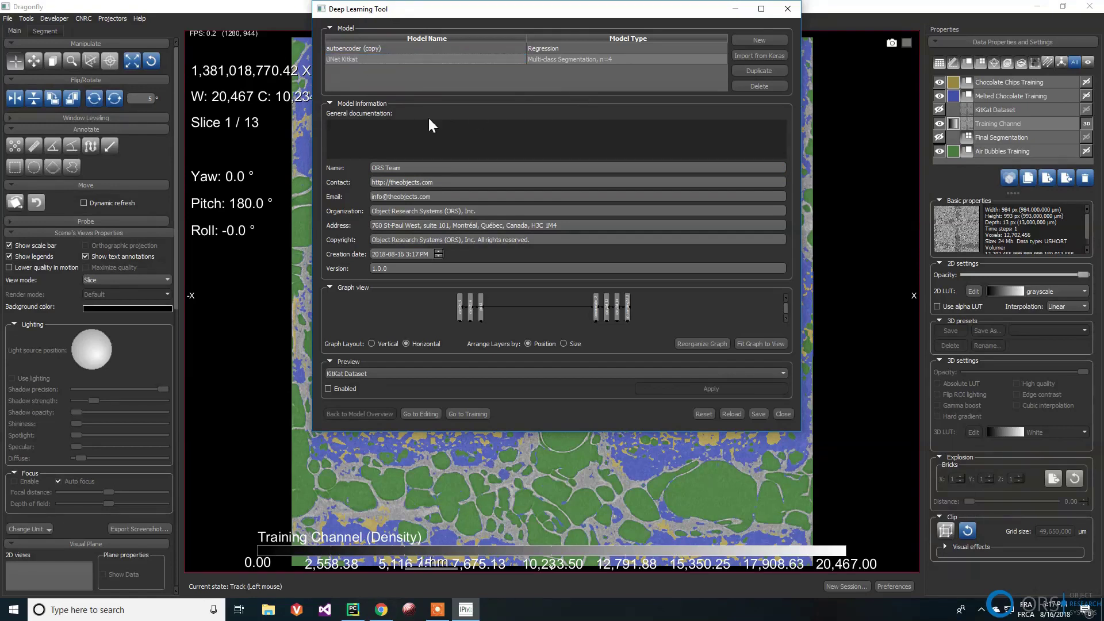
{"action": "left_click", "coordinate": [352, 103]}
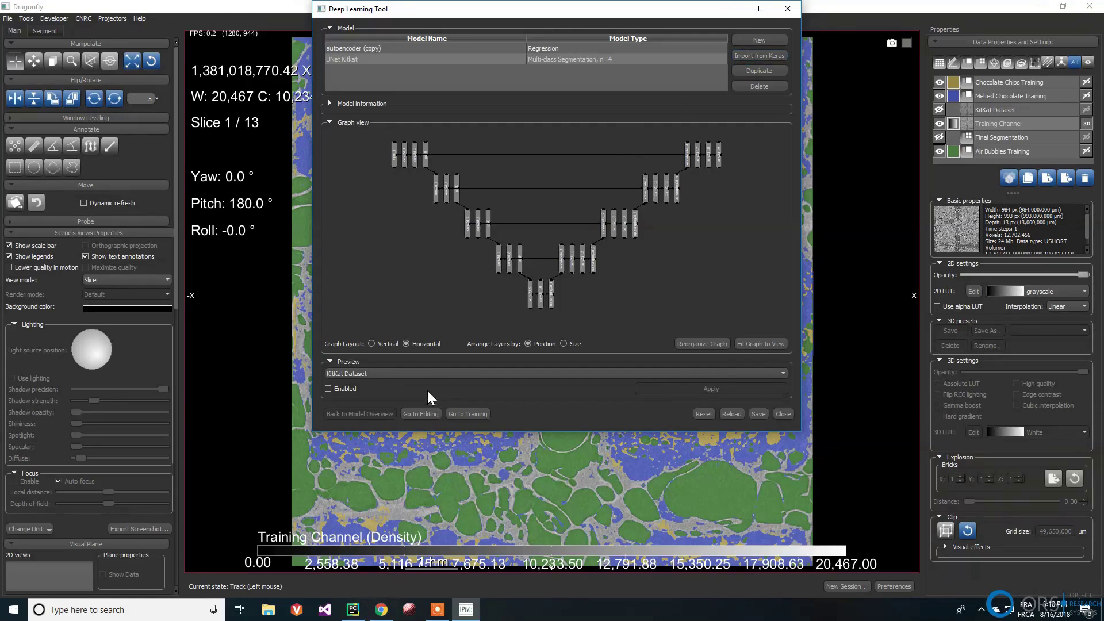
{"action": "left_click", "coordinate": [422, 414]}
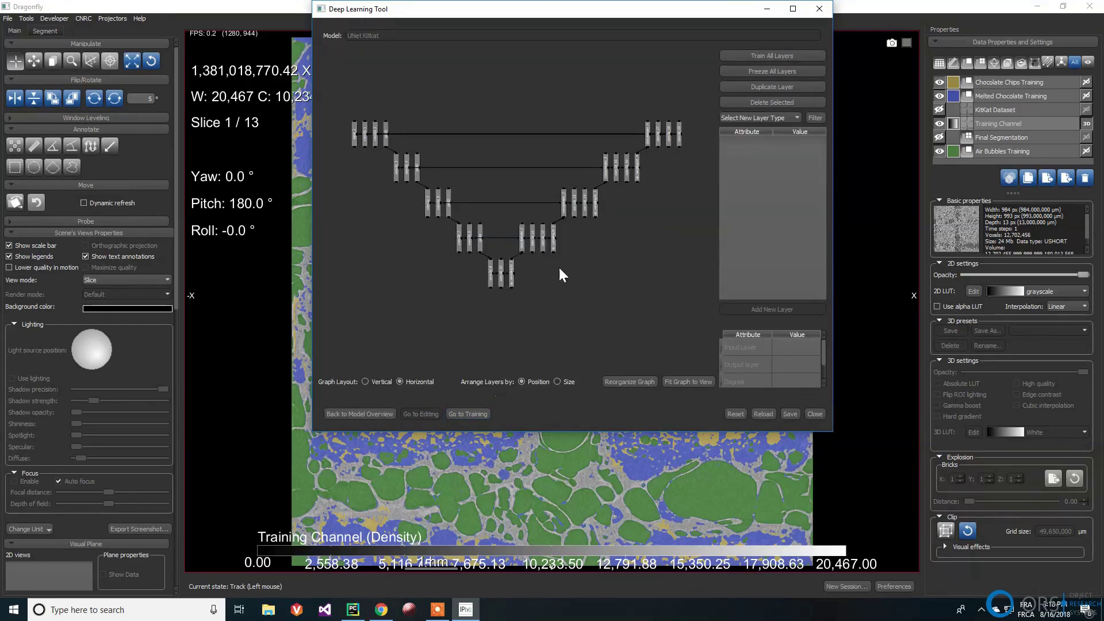
{"action": "left_click", "coordinate": [761, 118]}
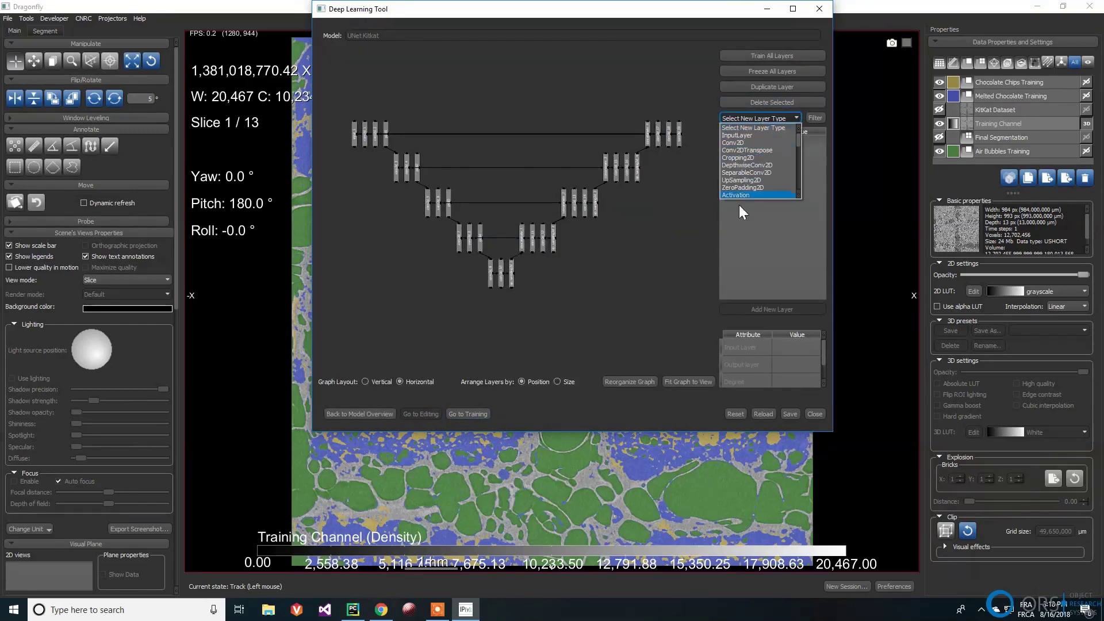
{"action": "left_click", "coordinate": [706, 151]}
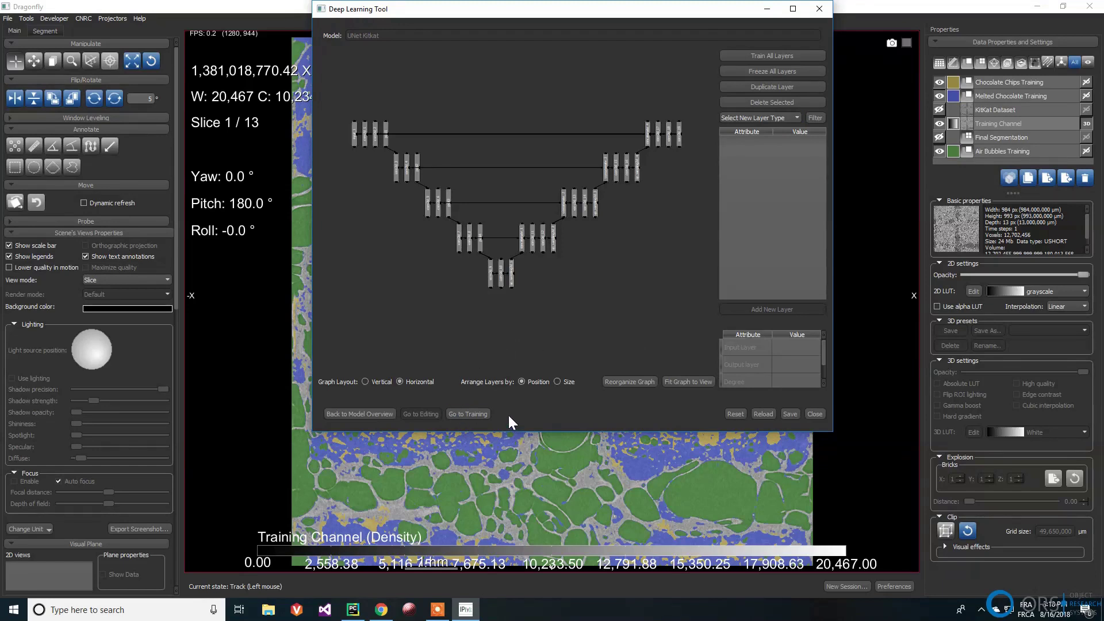
Step: On the training page, set Training Channel as the input, leaving the output at None
{"action": "left_click", "coordinate": [477, 414]}
{"action": "left_click", "coordinate": [556, 110]}
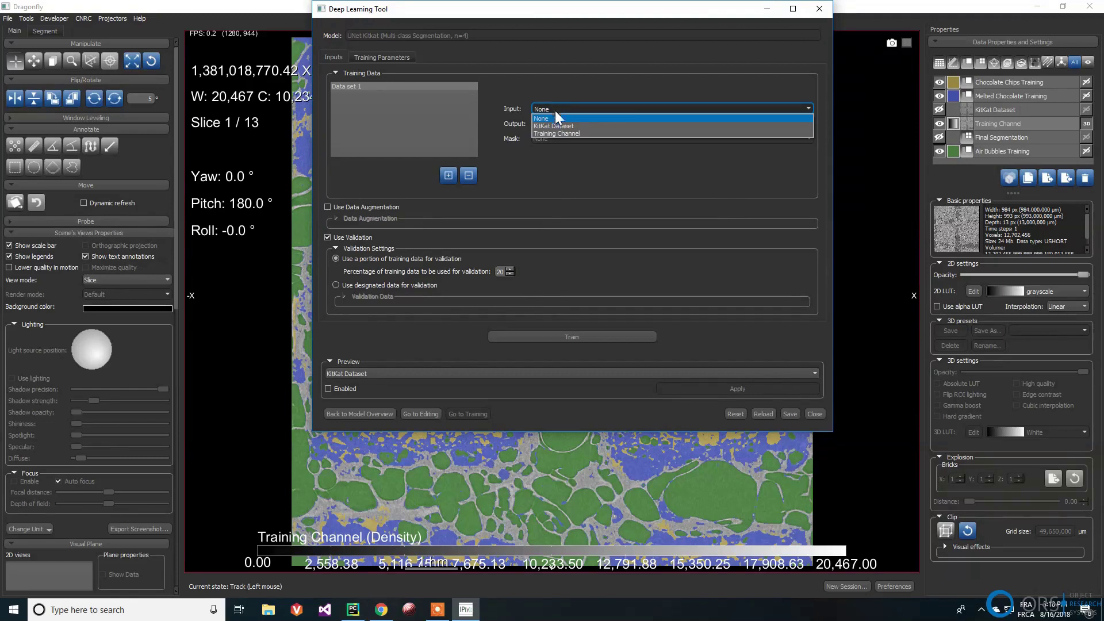
{"action": "left_click", "coordinate": [565, 132]}
{"action": "left_click_drag", "start_coordinate": [506, 11], "coordinate": [266, 85]}
{"action": "left_click", "coordinate": [312, 200]}
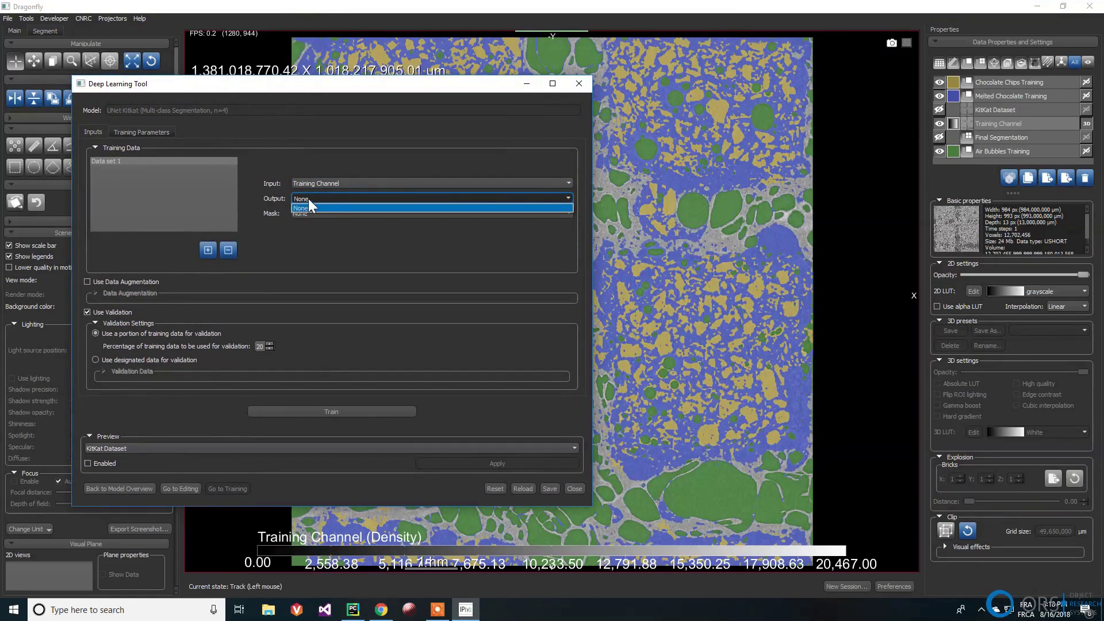
{"action": "left_click", "coordinate": [307, 196]}
Step: Combine the three training ROIs into a multi-ROI named 'Training Segmentation'
{"action": "left_click", "coordinate": [999, 97]}
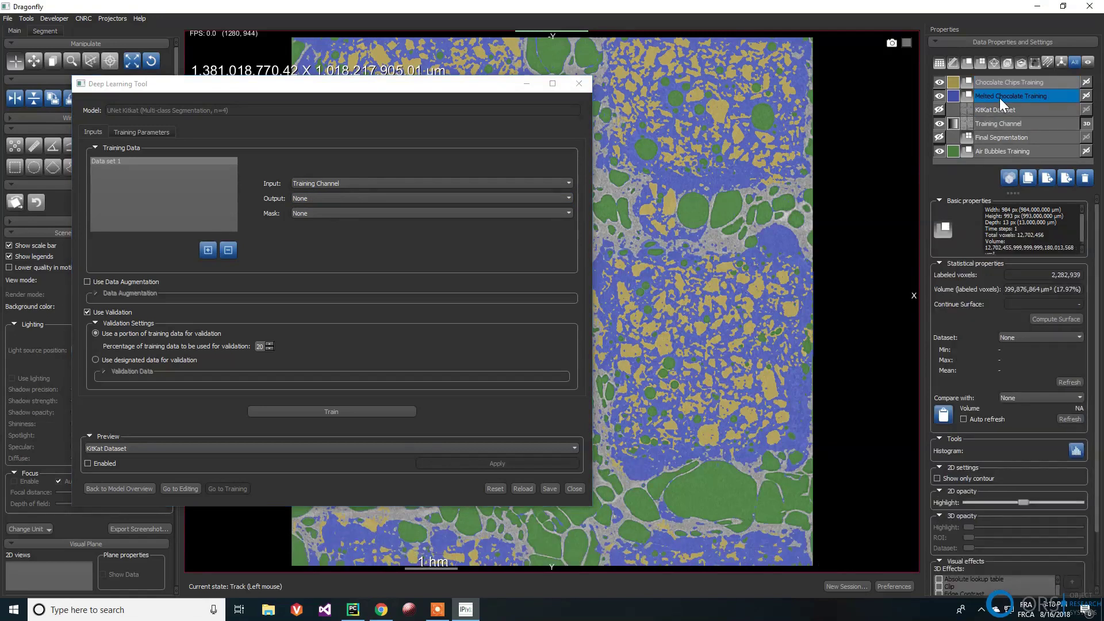
{"action": "left_click", "coordinate": [999, 151], "text": "ctrl"}
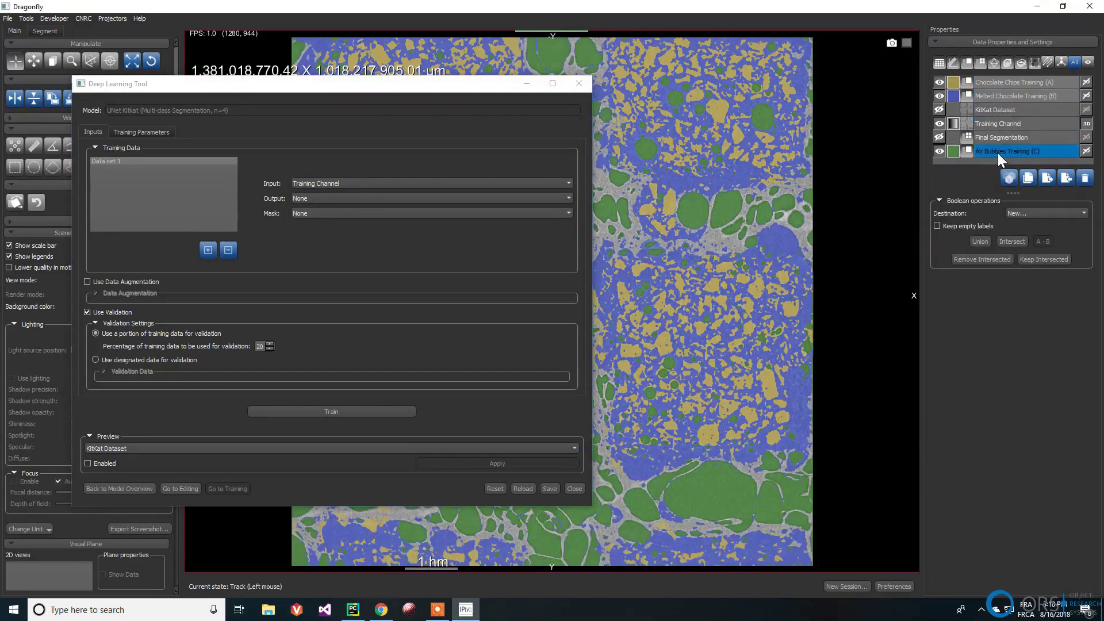
{"action": "right_click", "coordinate": [999, 153]}
{"action": "left_click", "coordinate": [1062, 278]}
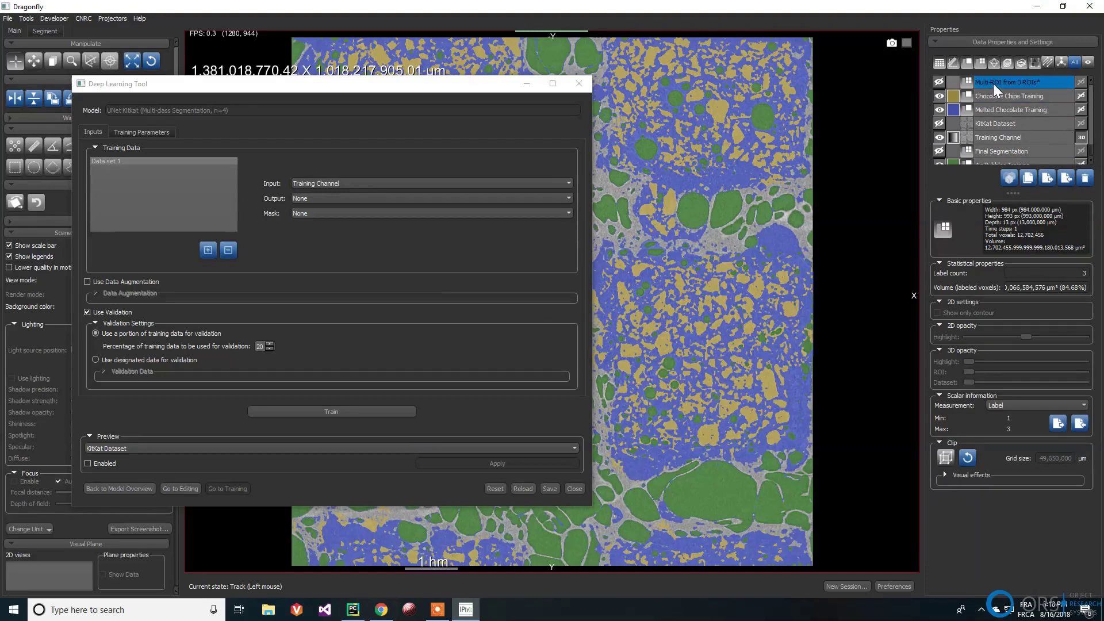
{"action": "double_click", "coordinate": [993, 84]}
{"action": "type", "text": "Training Segmentation"}
{"action": "key", "text": "Return"}
Step: Show only the Training Segmentation overlay and set it as the training output
{"action": "left_click", "coordinate": [940, 96]}
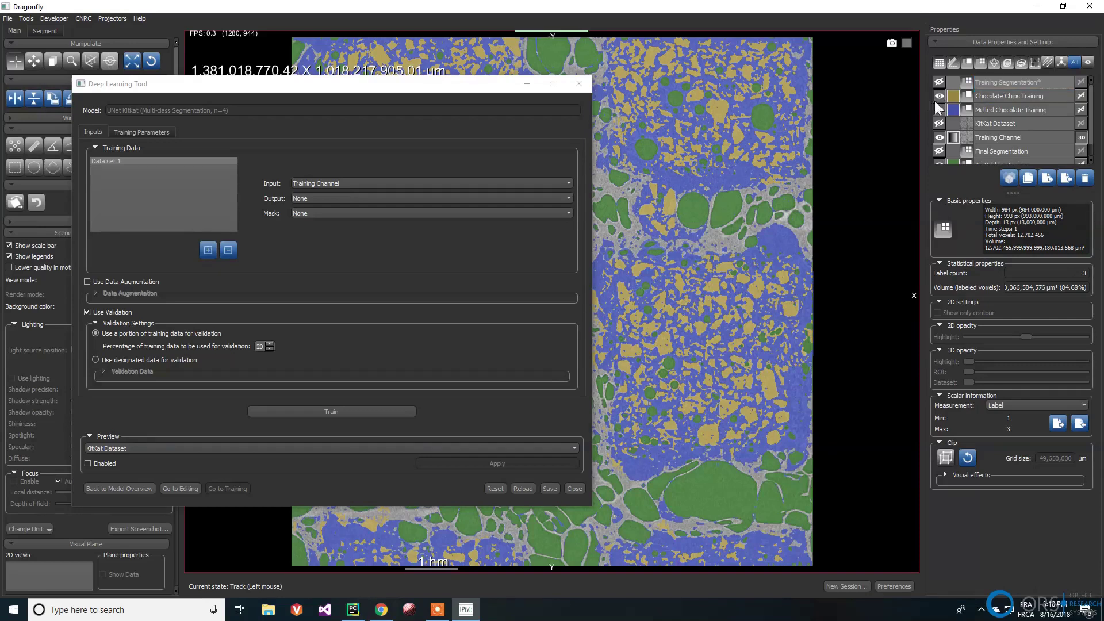
{"action": "left_click", "coordinate": [940, 109]}
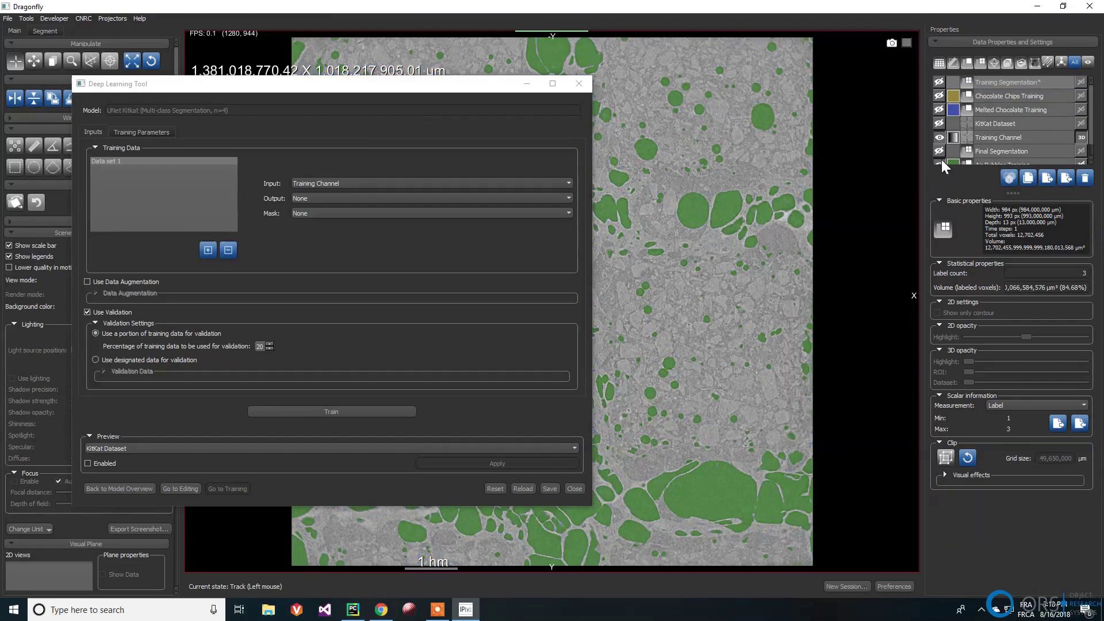
{"action": "left_click", "coordinate": [940, 162]}
{"action": "left_click", "coordinate": [939, 81]}
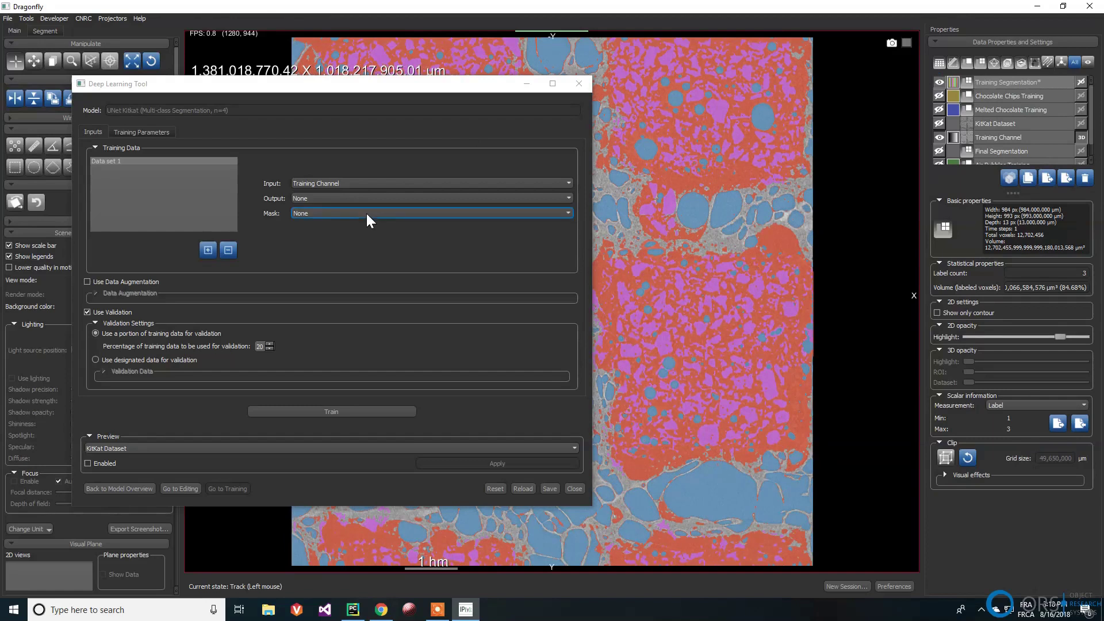
{"action": "left_click", "coordinate": [324, 200]}
{"action": "left_click", "coordinate": [319, 223]}
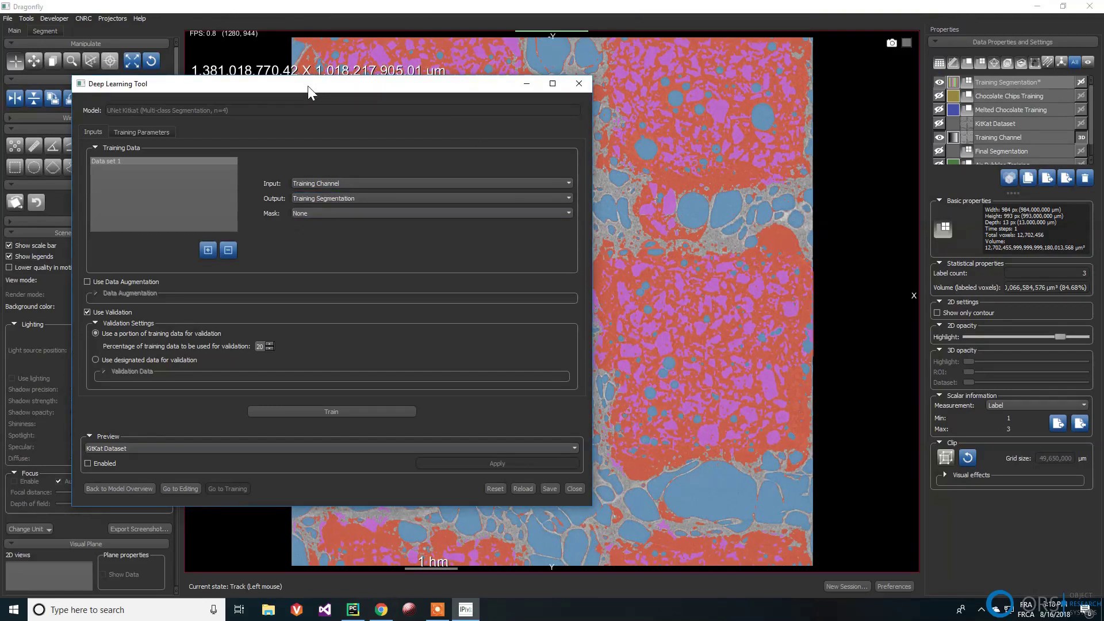
{"action": "left_click_drag", "start_coordinate": [308, 85], "coordinate": [251, 65]}
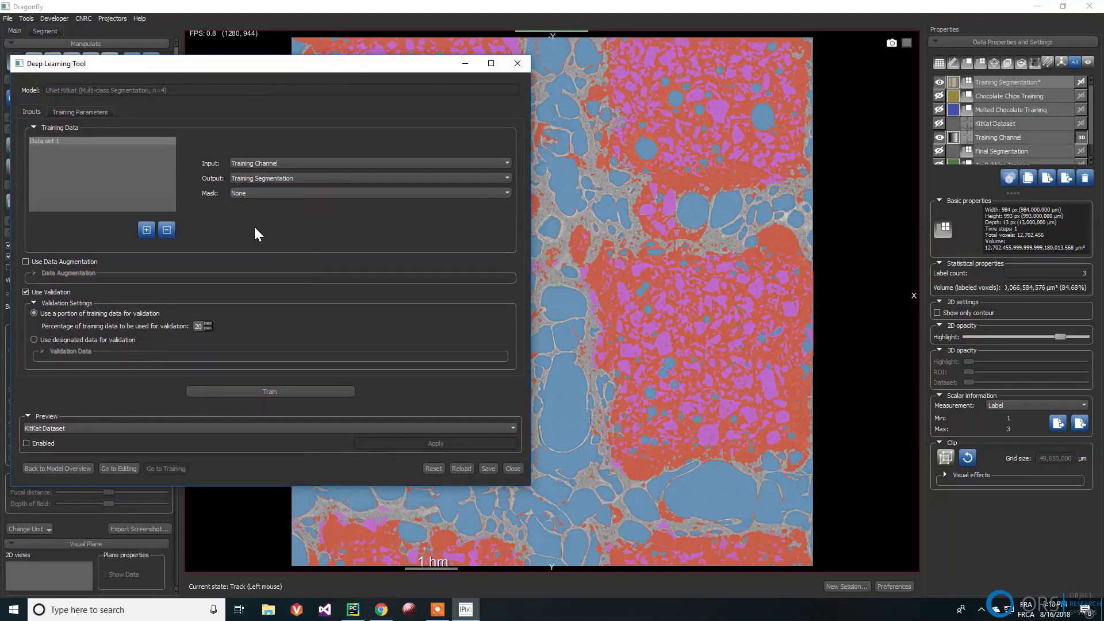
Step: Enable data augmentation with flips, 180° rotation, 10° shear and 75–125% zoom
{"action": "left_click_drag", "start_coordinate": [238, 65], "coordinate": [529, 63]}
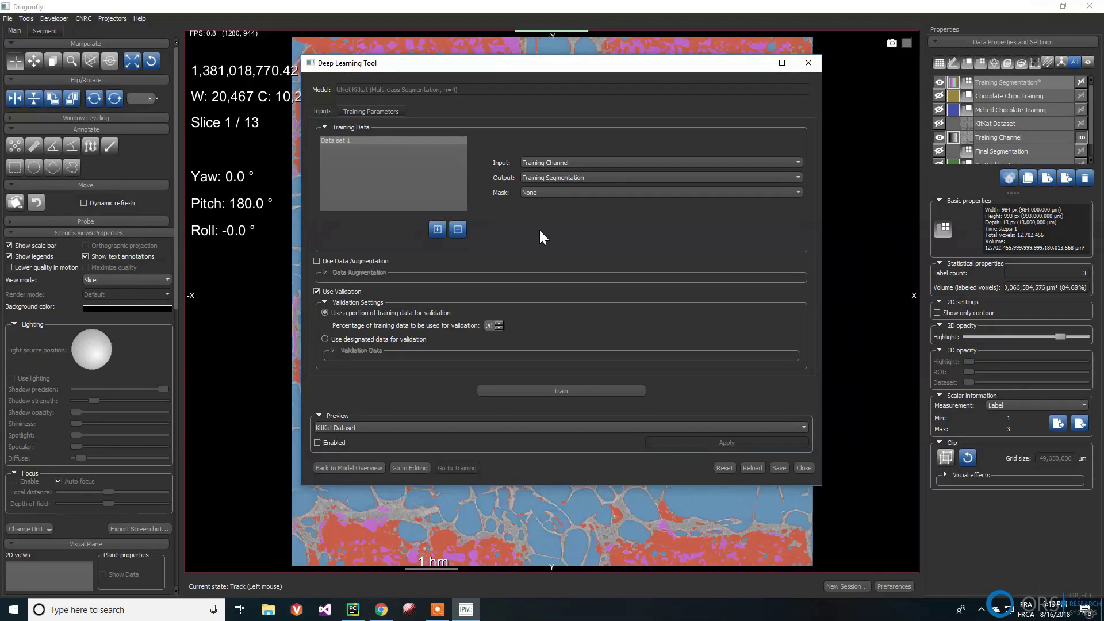
{"action": "left_click", "coordinate": [317, 262]}
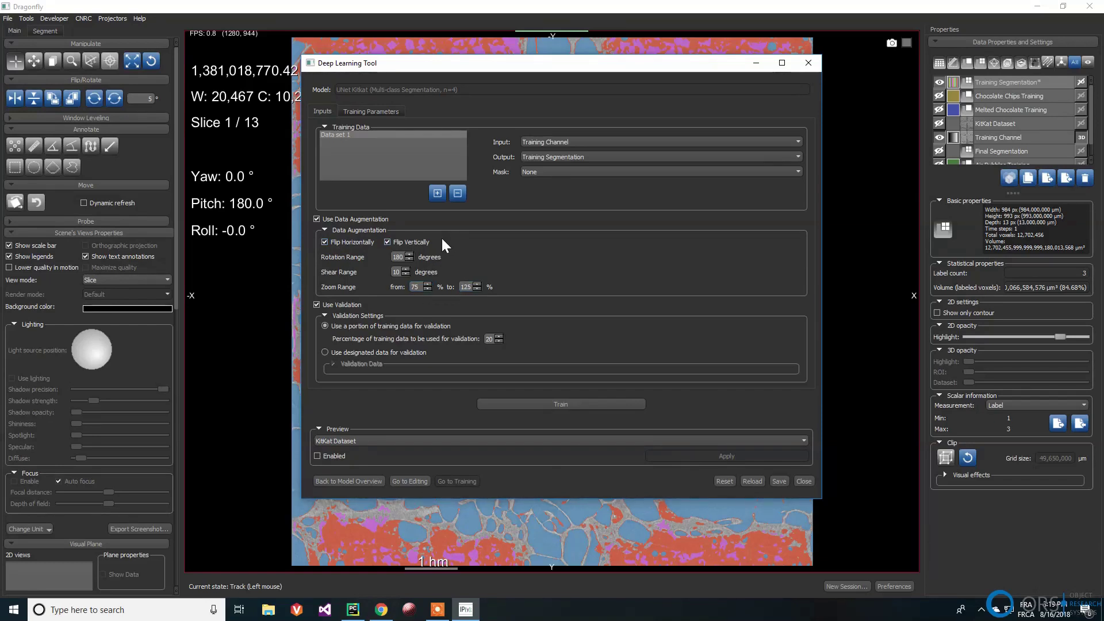
Step: Turn data augmentation off and keep validation on a 20% portion of the training data
{"action": "left_click", "coordinate": [316, 219]}
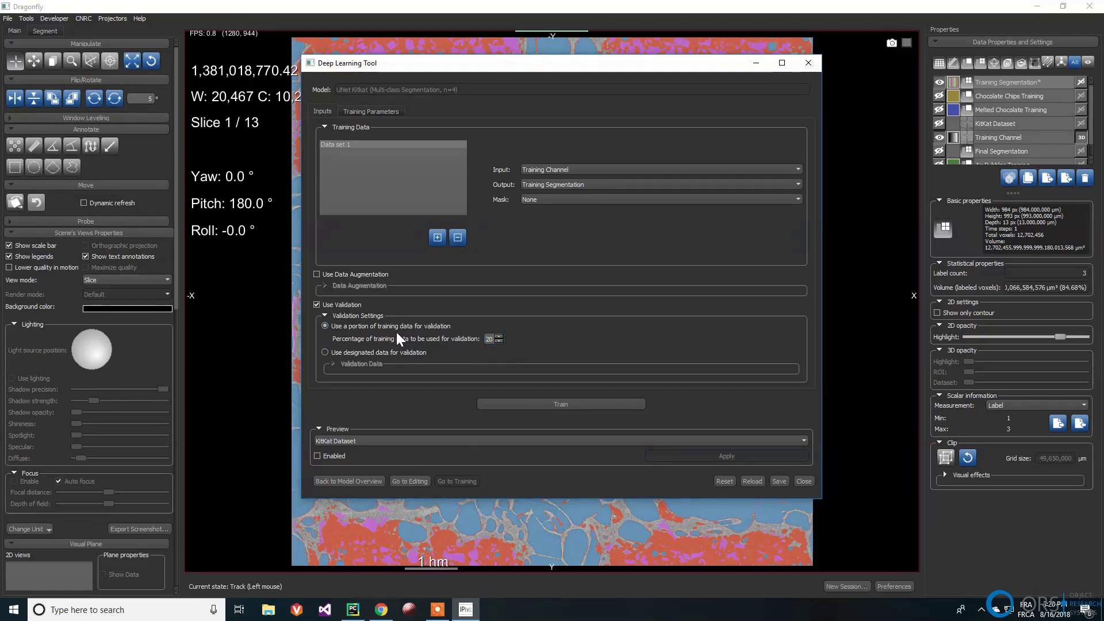
{"action": "left_click", "coordinate": [338, 353]}
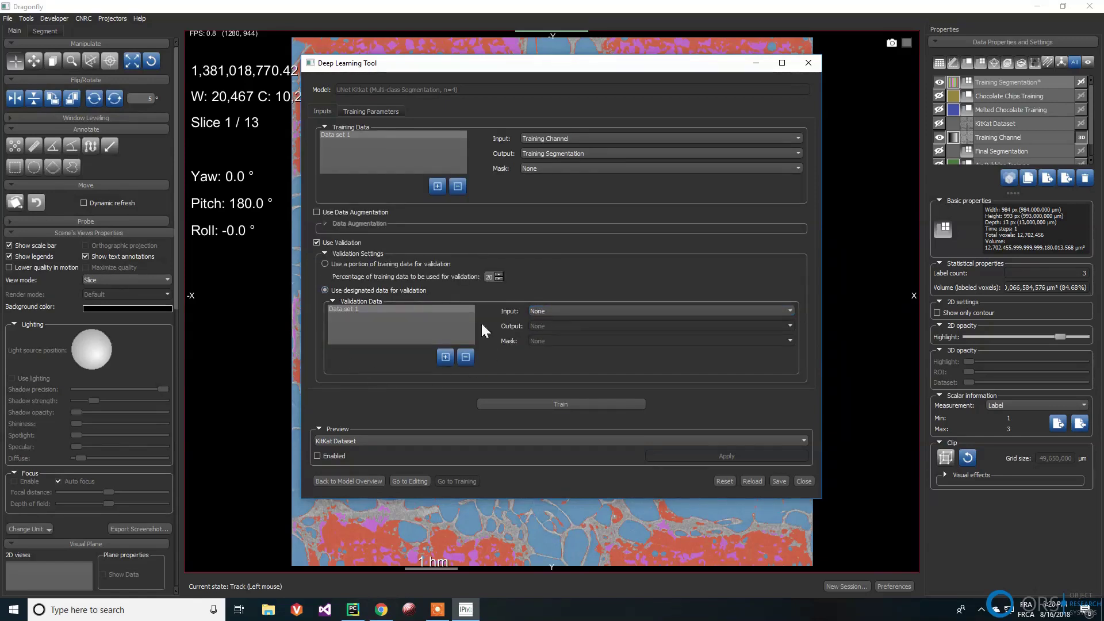
{"action": "left_click", "coordinate": [346, 264]}
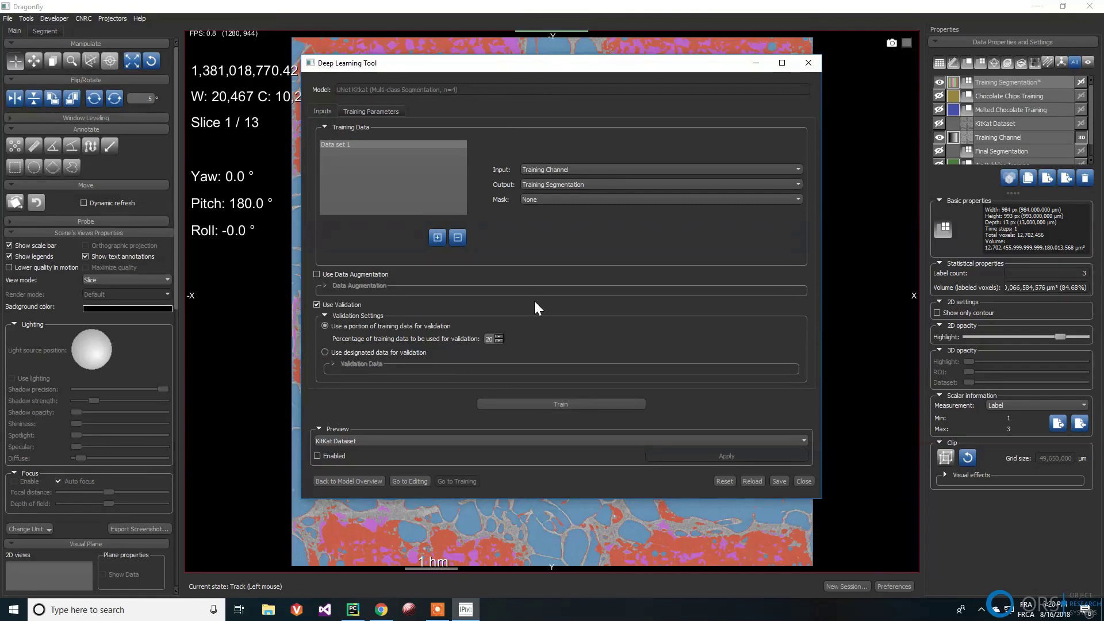
Step: Show the Training Parameters, keep categorical_crossentropy loss, and open the optimization algorithm choices
{"action": "left_click", "coordinate": [360, 109]}
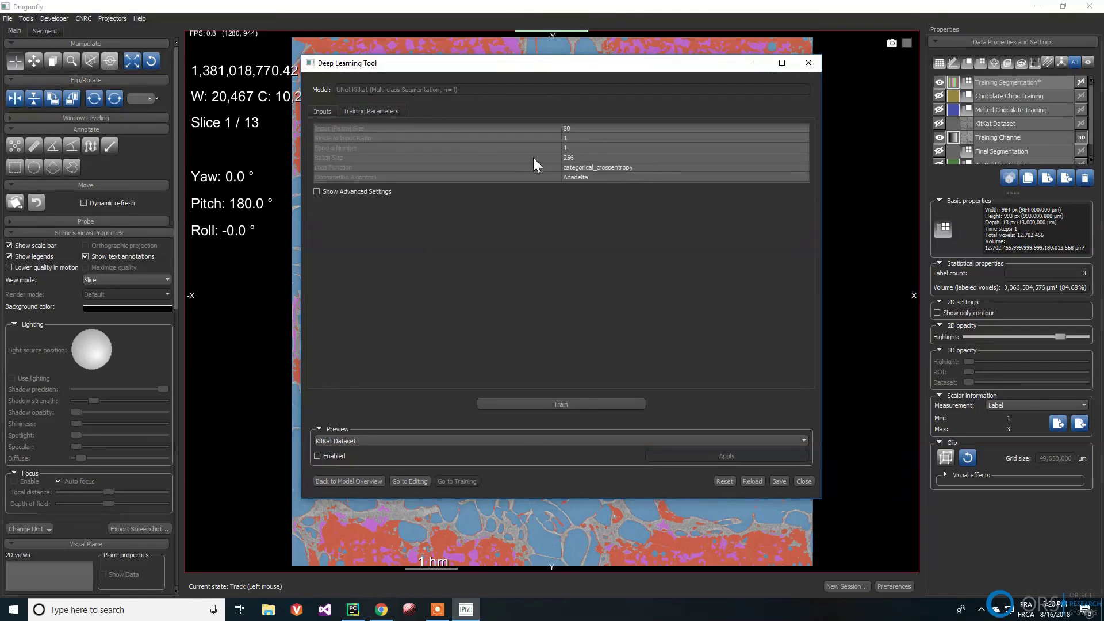
{"action": "left_click", "coordinate": [636, 167]}
{"action": "left_click", "coordinate": [636, 166]}
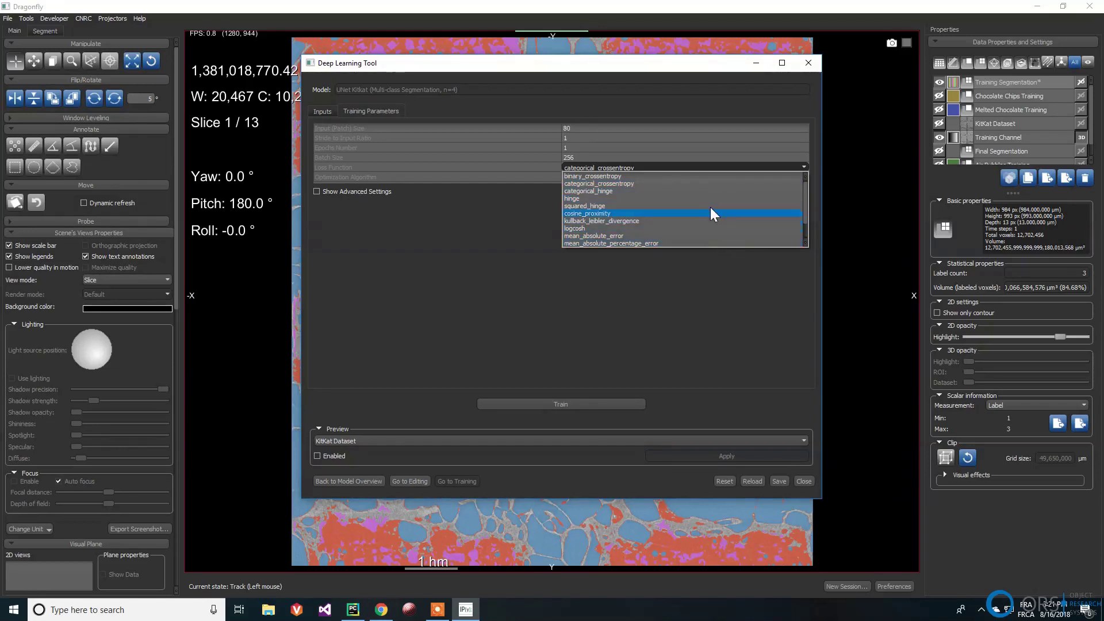
{"action": "left_click", "coordinate": [694, 184]}
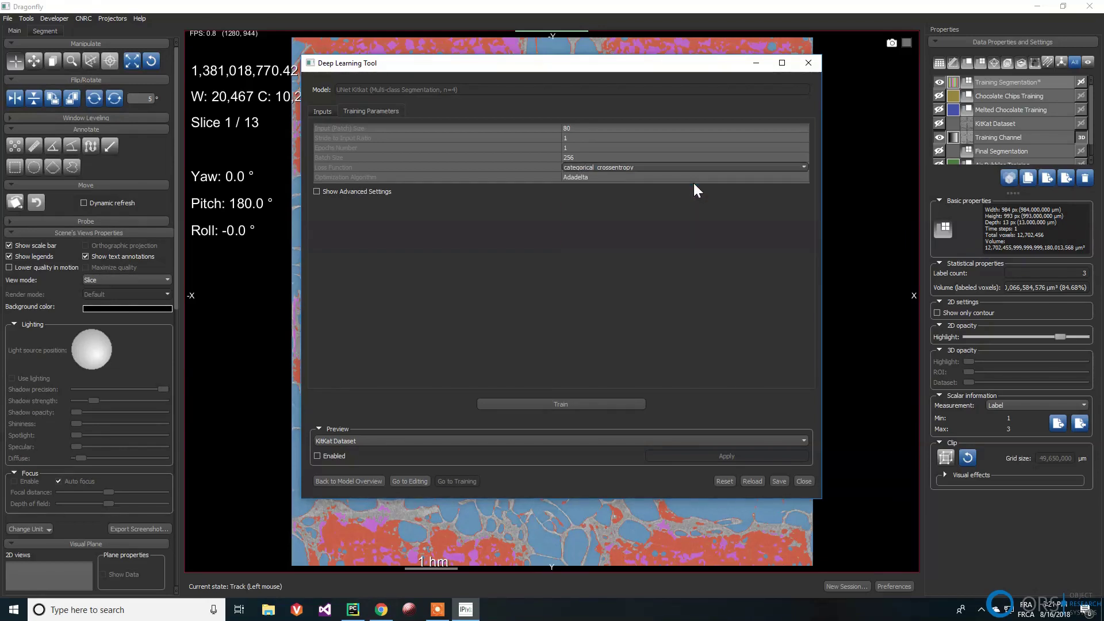
{"action": "left_click", "coordinate": [593, 178]}
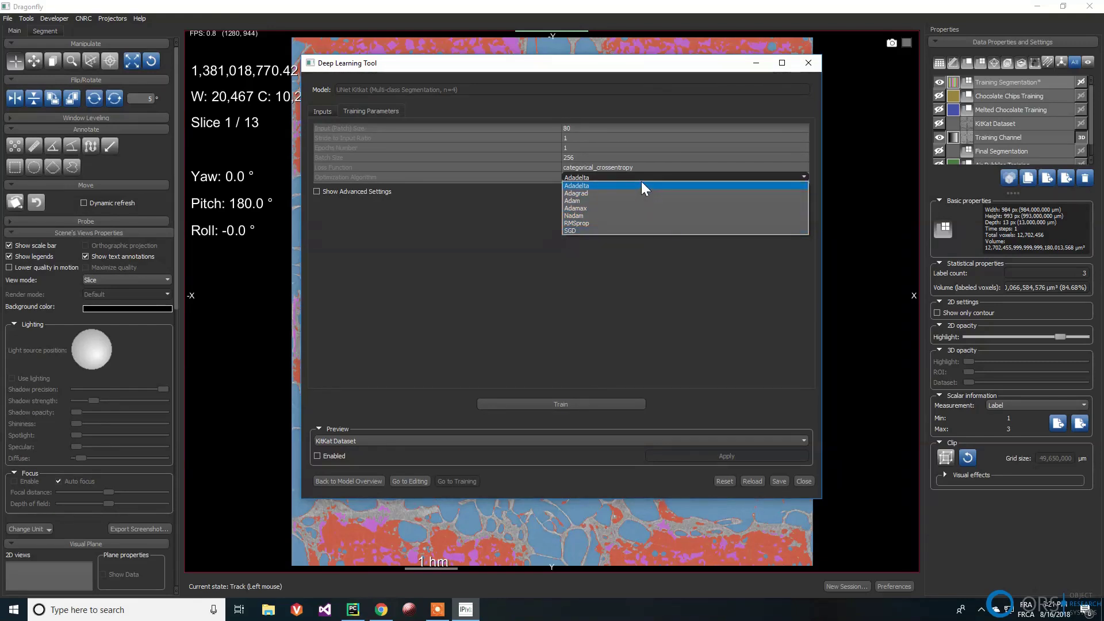
Step: Choose the Adam optimizer, collapse the Early Stopping and optimizer parameter groups, and begin editing Epochs Number
{"action": "left_click", "coordinate": [614, 200]}
{"action": "left_click", "coordinate": [354, 191]}
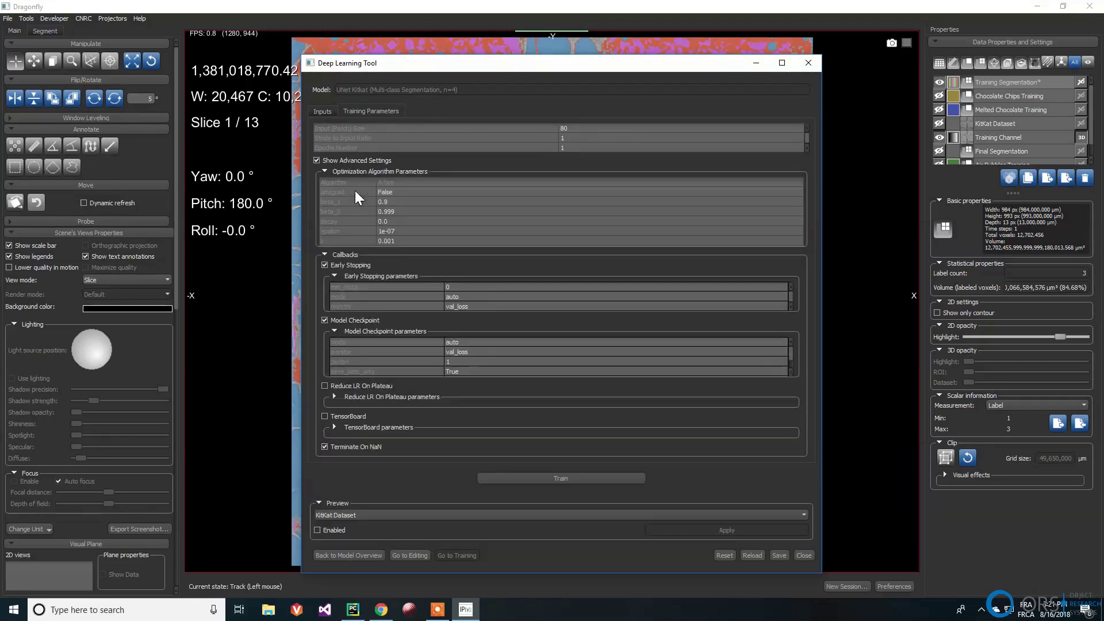
{"action": "left_click", "coordinate": [360, 274]}
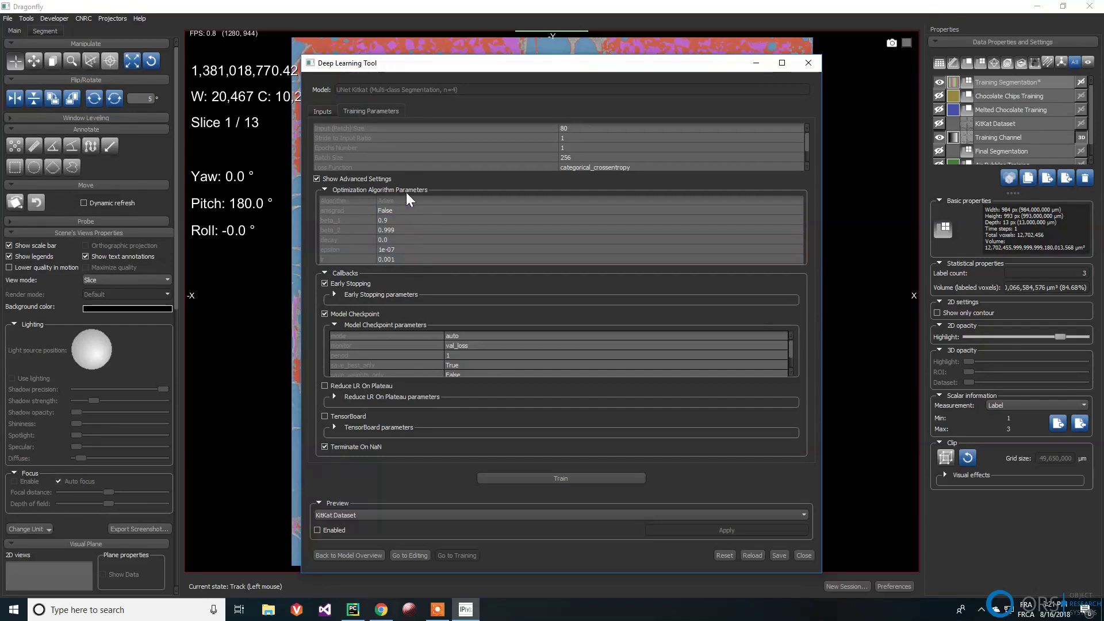
{"action": "left_click", "coordinate": [340, 193]}
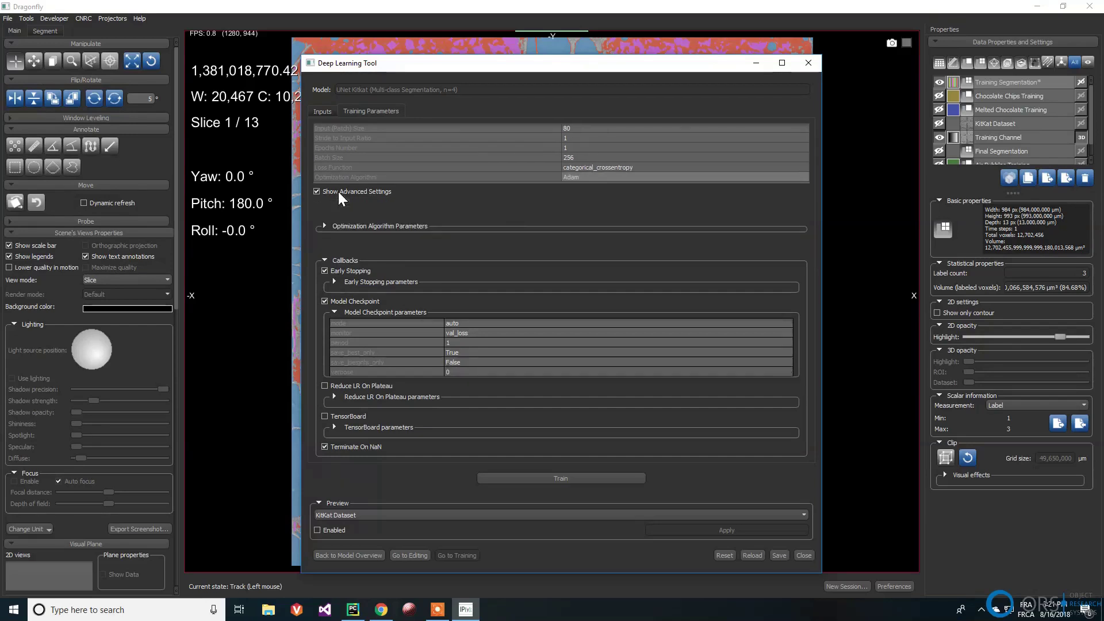
{"action": "double_click", "coordinate": [575, 148]}
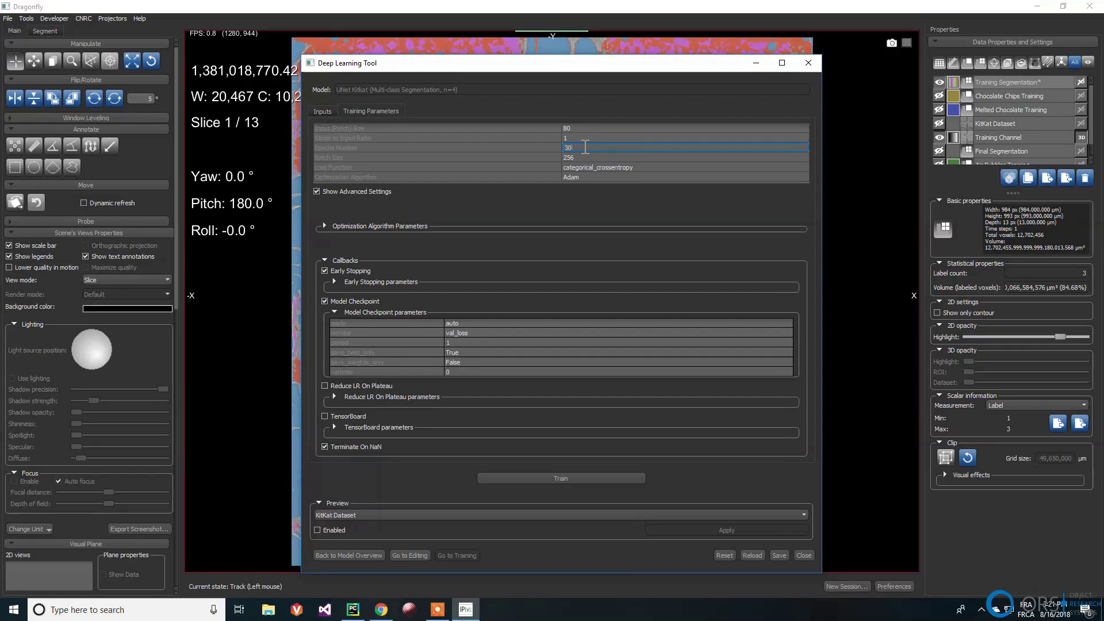
Step: Set Epochs Number to 30 and Input (Patch) Size to 64
{"action": "type", "text": "30"}
{"action": "key", "text": "Return"}
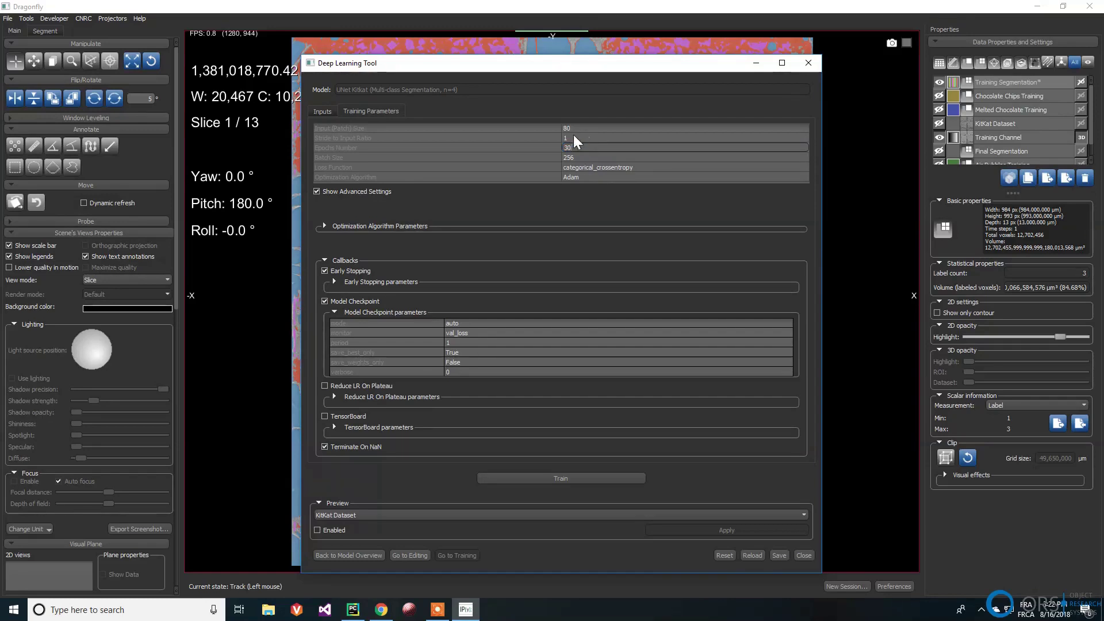
{"action": "double_click", "coordinate": [580, 127]}
{"action": "type", "text": "30"}
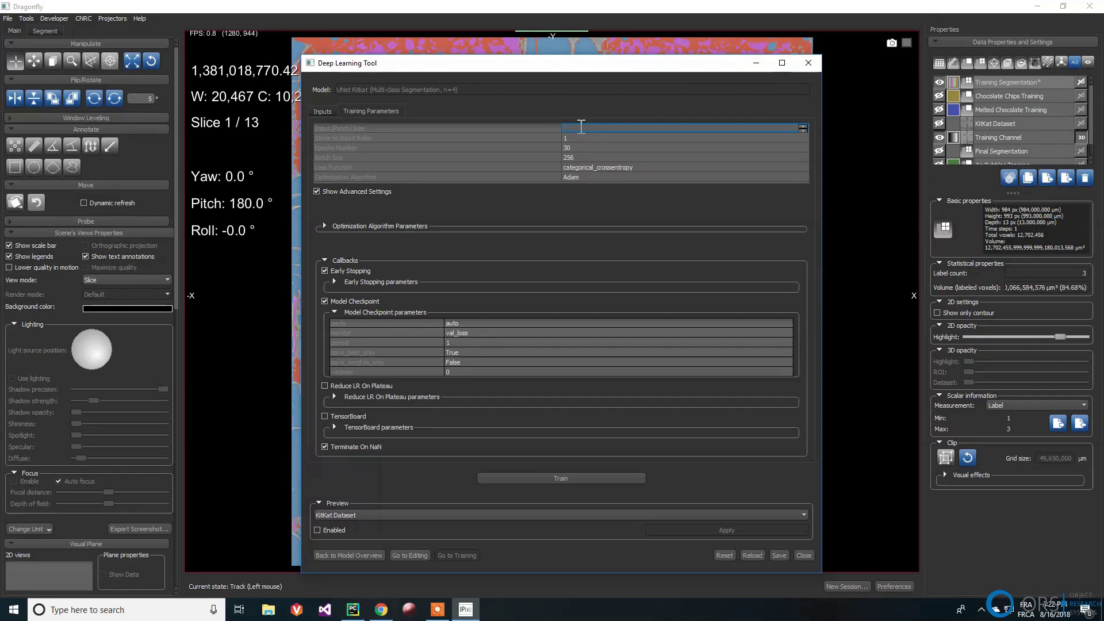
{"action": "type", "text": "64"}
{"action": "left_click", "coordinate": [592, 160]}
Step: Set Batch Size to 32 and Stride to Input Ratio to 0.5
{"action": "left_click", "coordinate": [579, 159]}
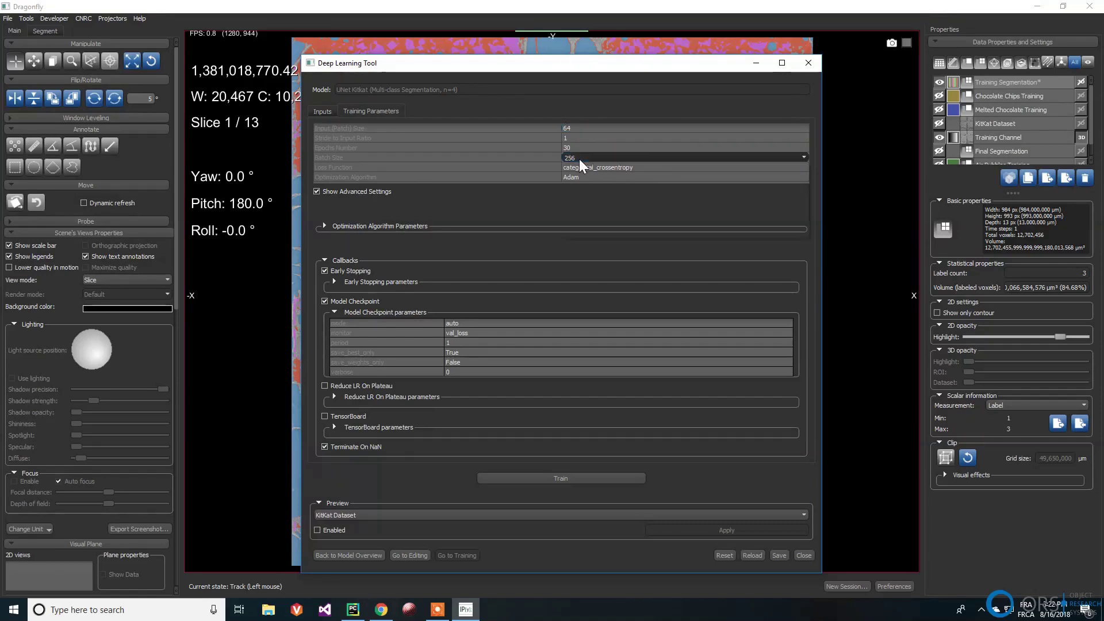
{"action": "left_click", "coordinate": [579, 159]}
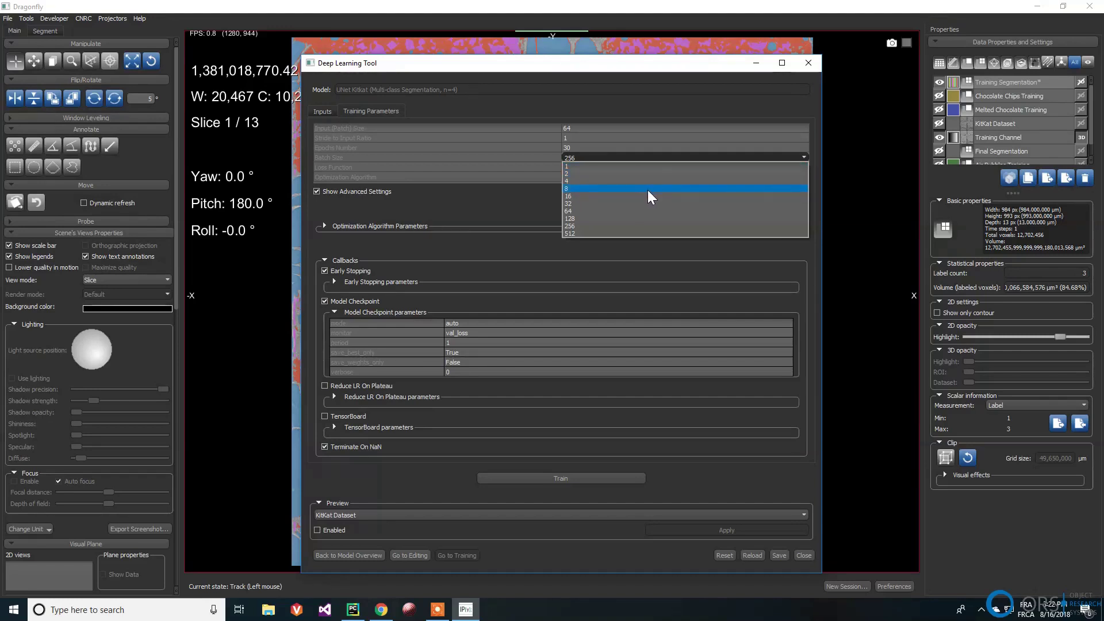
{"action": "left_click", "coordinate": [606, 207]}
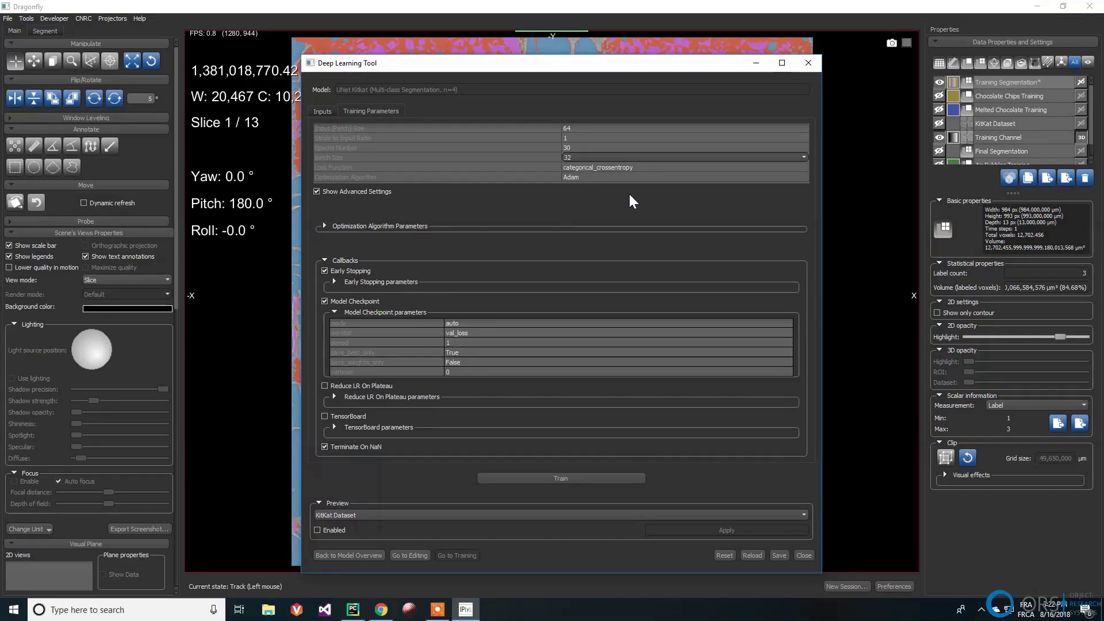
{"action": "left_click", "coordinate": [593, 138]}
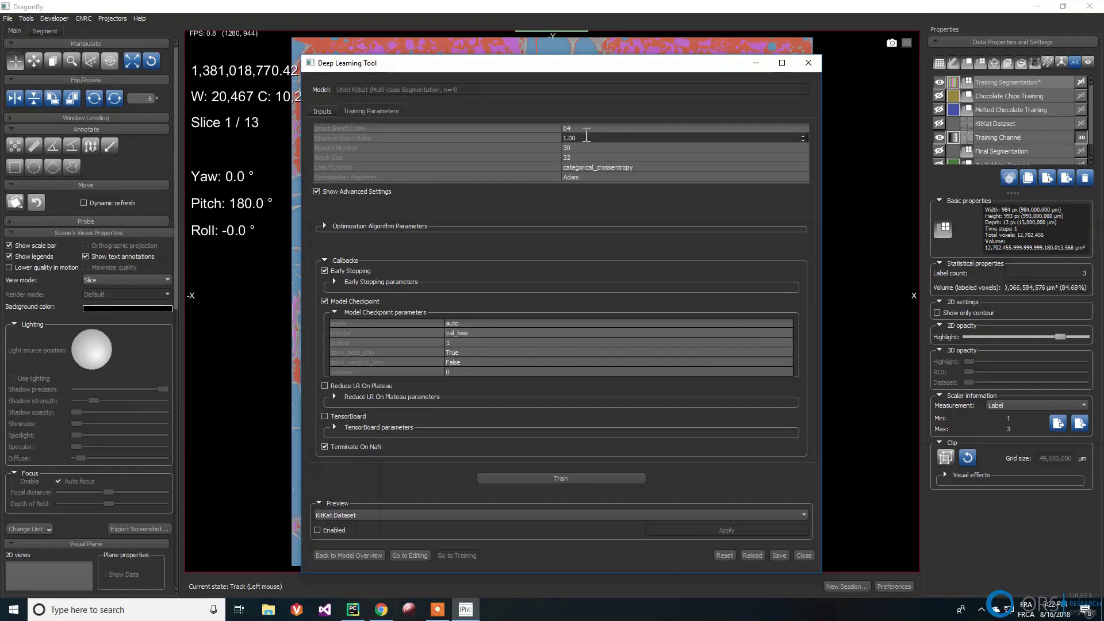
{"action": "key", "text": "BackSpace"}
{"action": "key", "text": "BackSpace"}
{"action": "key", "text": "BackSpace"}
{"action": "type", "text": "0.5"}
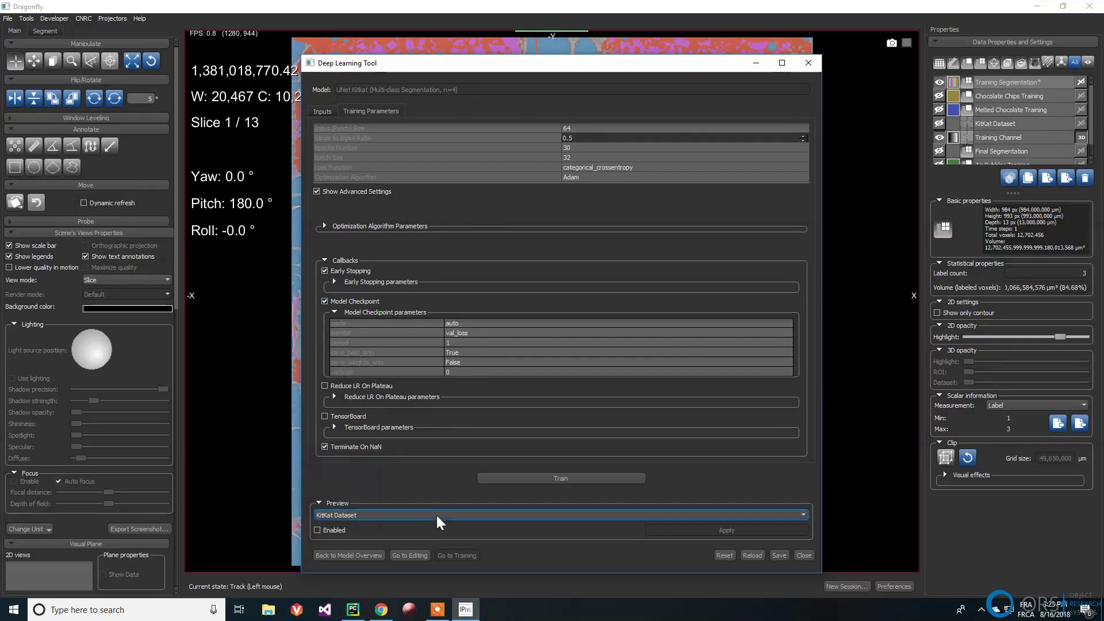
{"action": "left_click", "coordinate": [469, 351]}
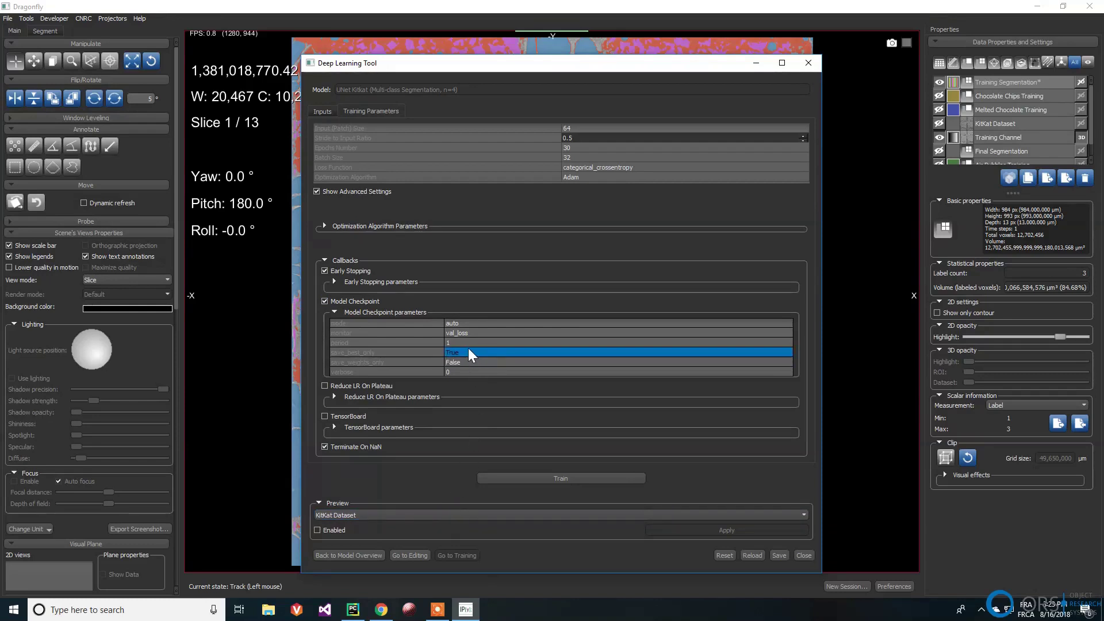
{"action": "left_click", "coordinate": [372, 282]}
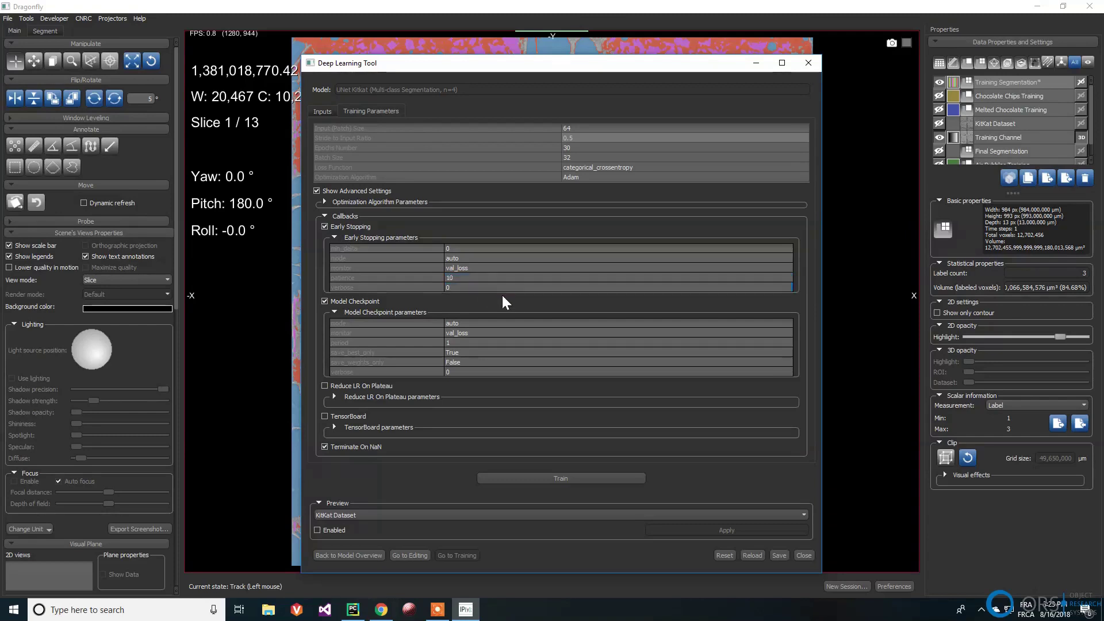
{"action": "left_click", "coordinate": [381, 237]}
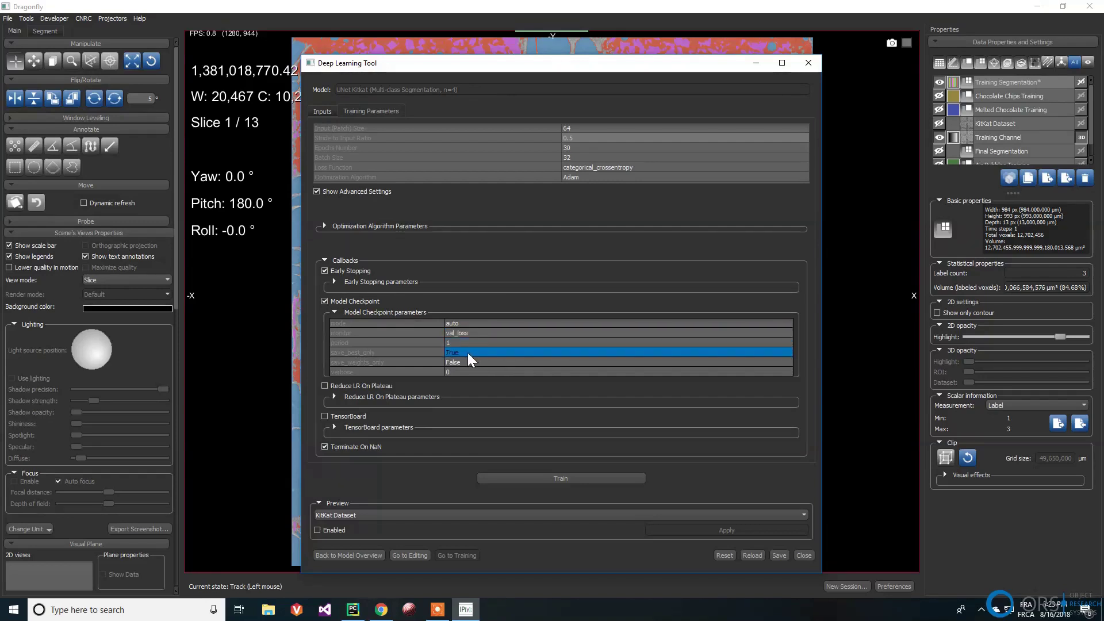
{"action": "left_click", "coordinate": [354, 428]}
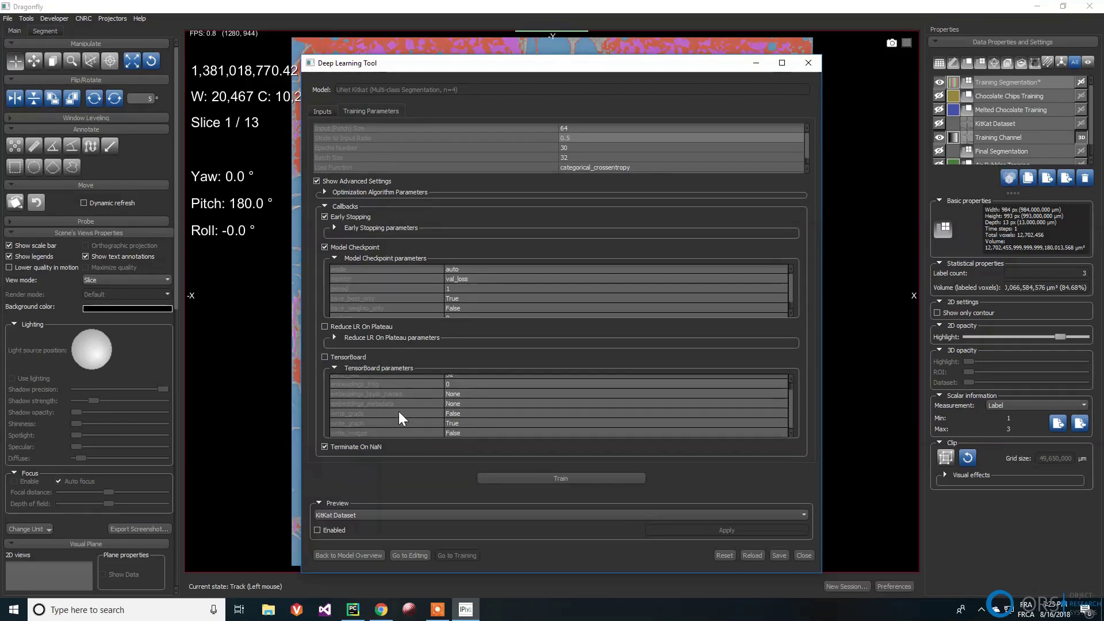
{"action": "left_click", "coordinate": [354, 369]}
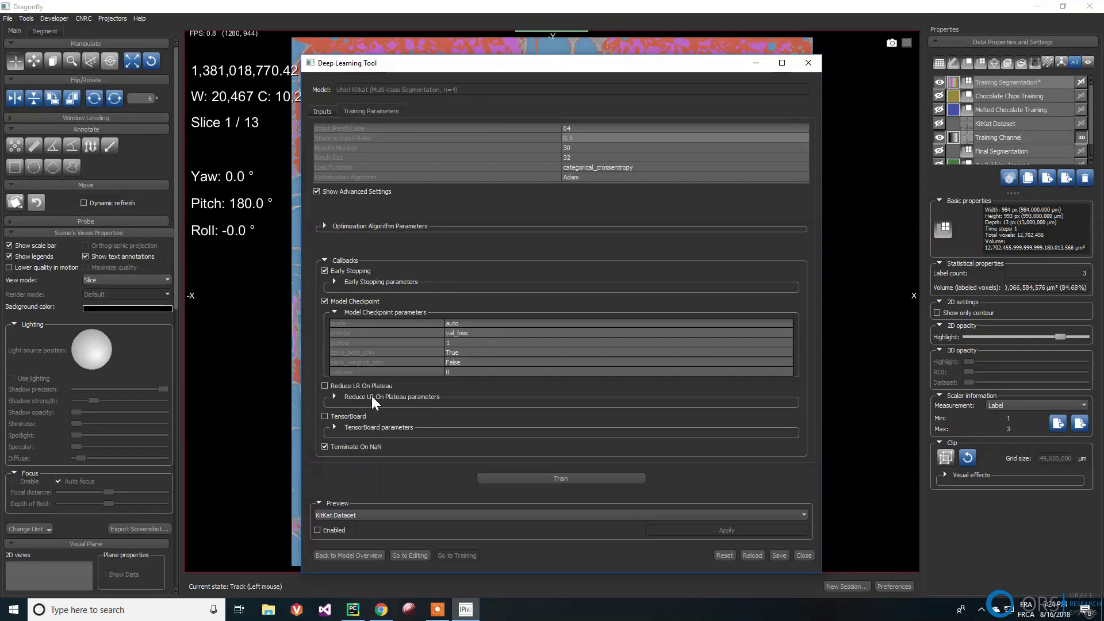
{"action": "left_click", "coordinate": [350, 399]}
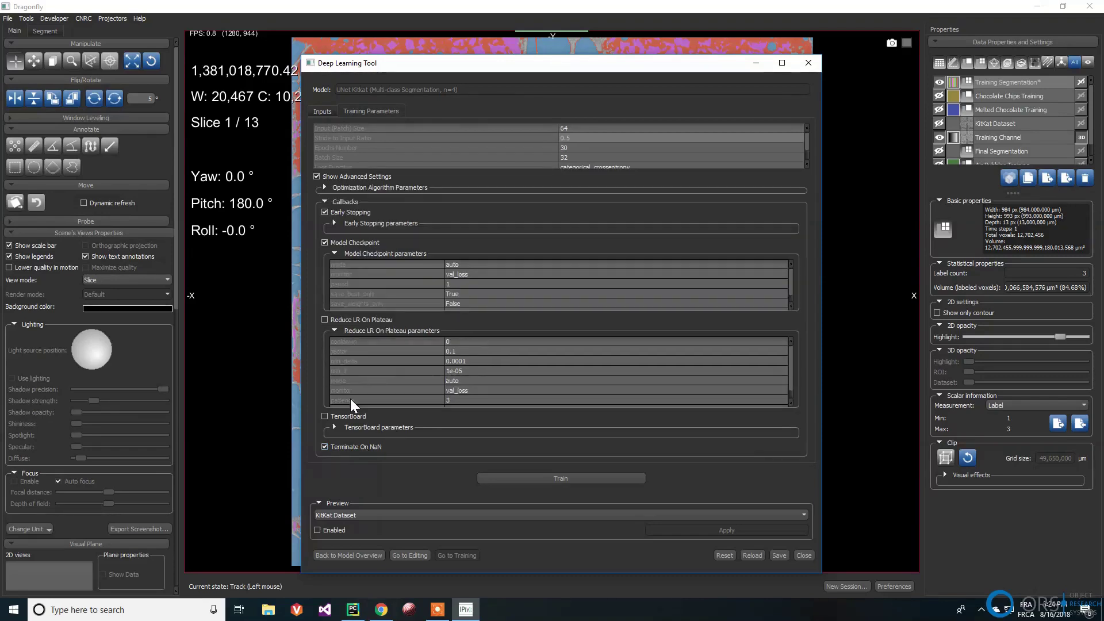
{"action": "left_click", "coordinate": [506, 344]}
{"action": "left_click", "coordinate": [471, 392]}
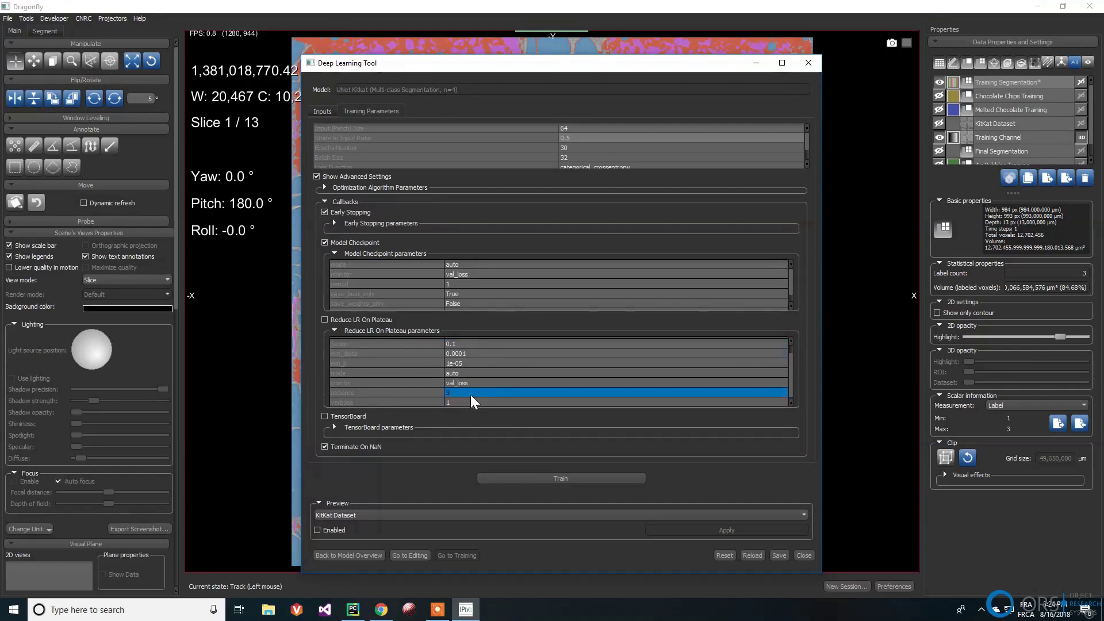
{"action": "left_click", "coordinate": [507, 362]}
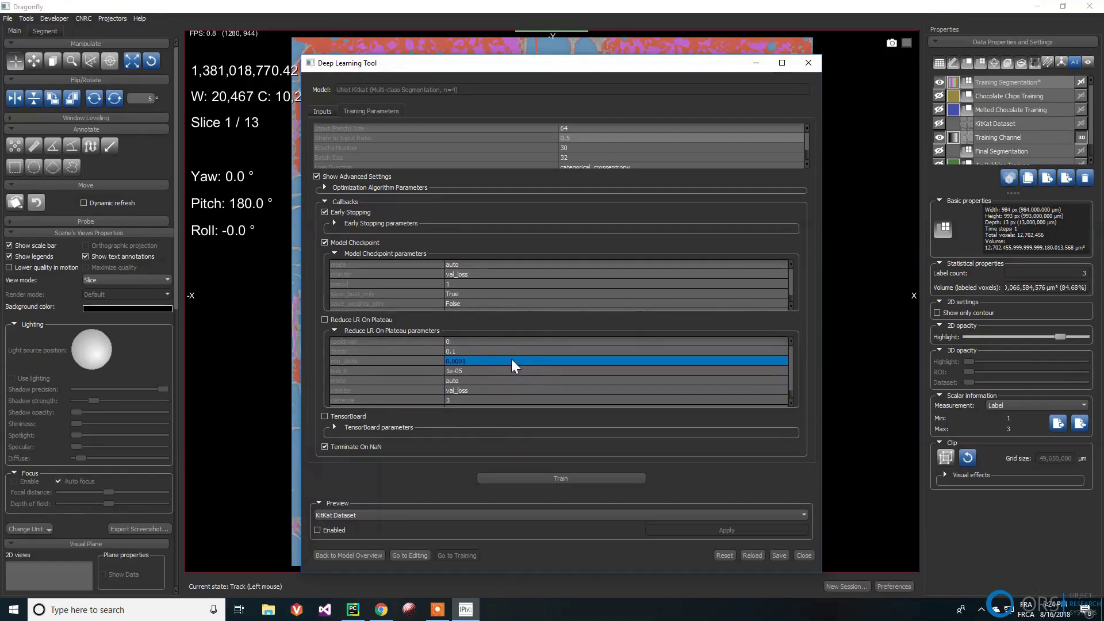
{"action": "left_click", "coordinate": [511, 355]}
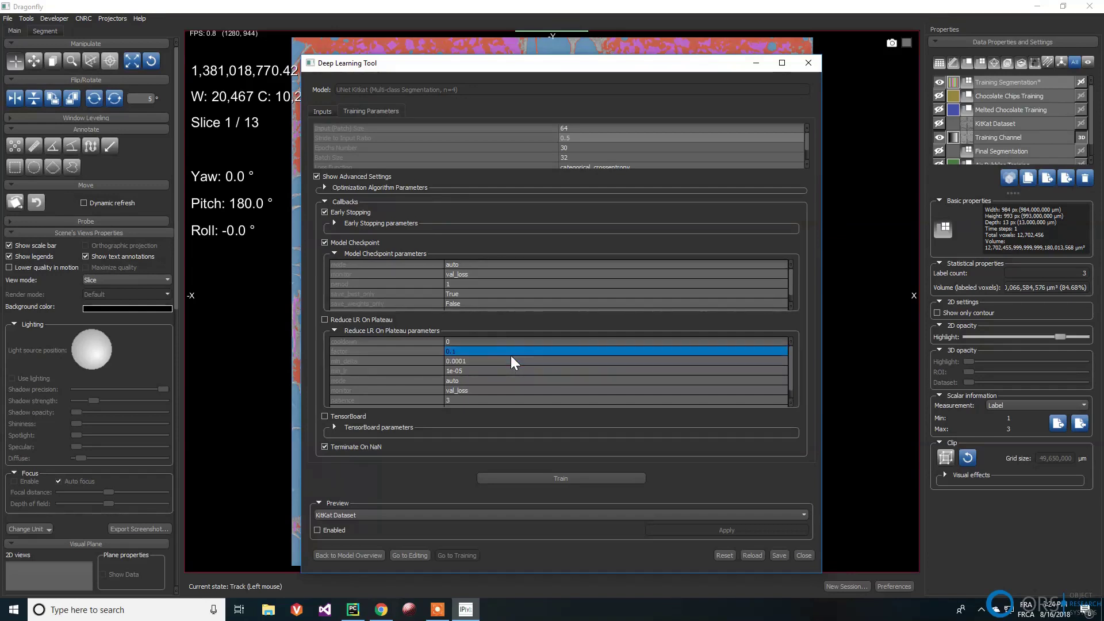
{"action": "mouse_move", "coordinate": [512, 355]}
{"action": "left_mouse_down"}
{"action": "mouse_move", "coordinate": [509, 368]}
{"action": "mouse_move", "coordinate": [528, 354]}
{"action": "left_mouse_up"}
{"action": "left_click_drag", "start_coordinate": [558, 351], "coordinate": [395, 326]}
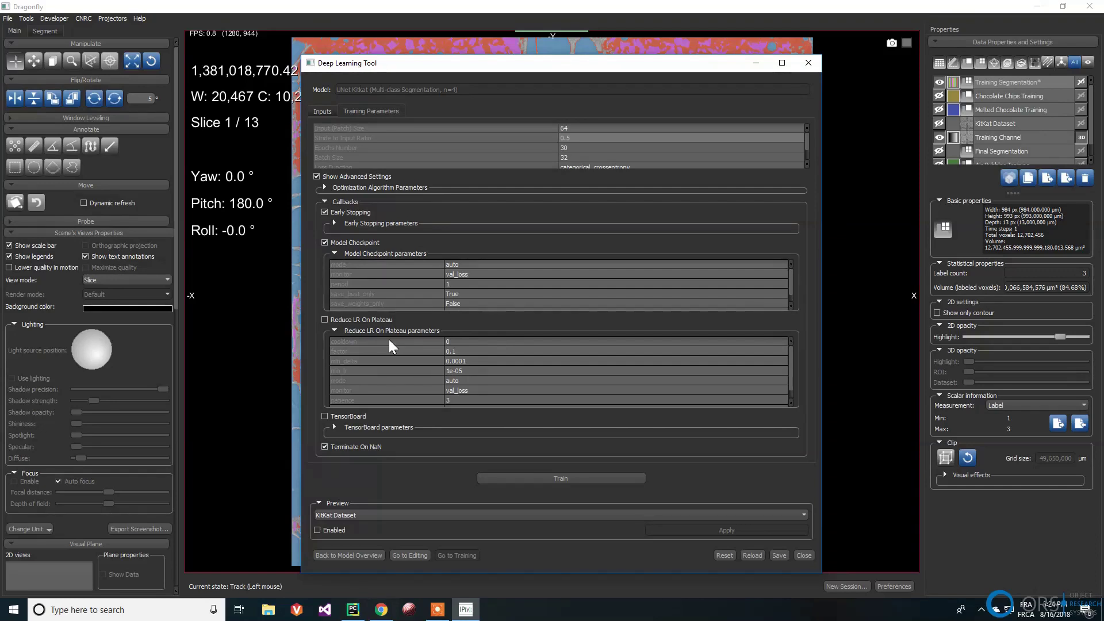
{"action": "left_click", "coordinate": [378, 331]}
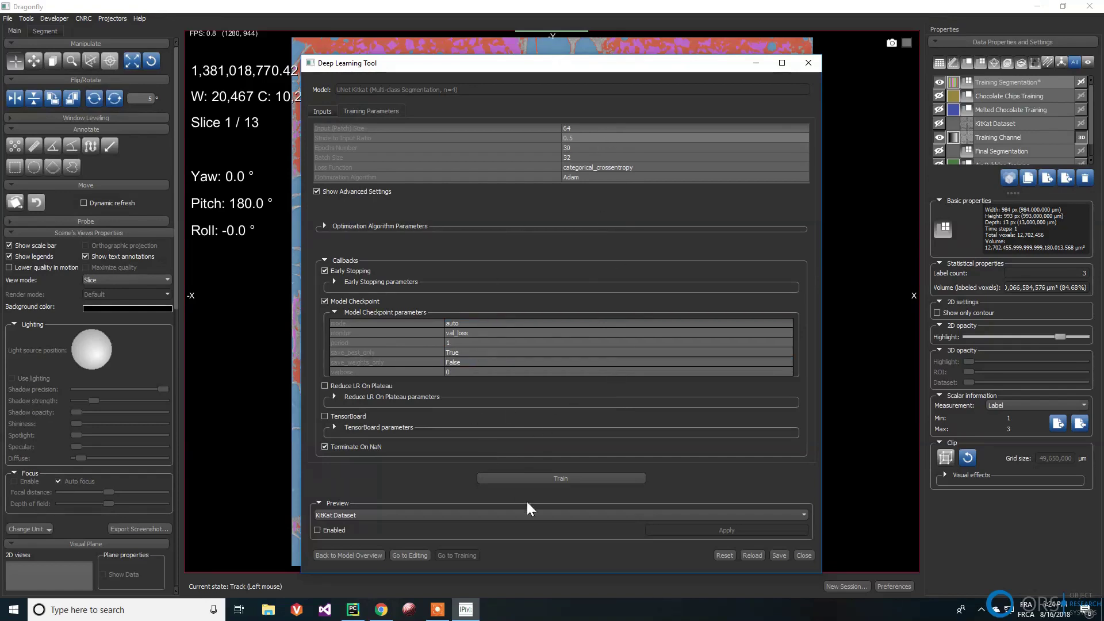
Step: Train the U-Net, stop after epoch 1 (loss 1.48, accuracy 0.42), and dismiss the result
{"action": "left_click", "coordinate": [532, 478]}
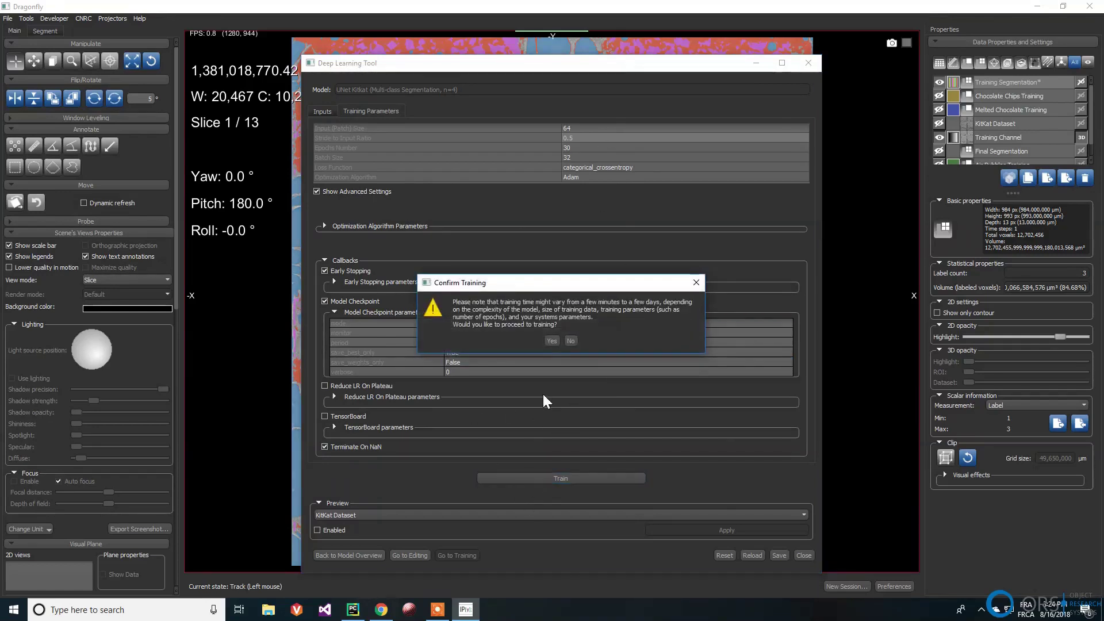
{"action": "left_click", "coordinate": [551, 341]}
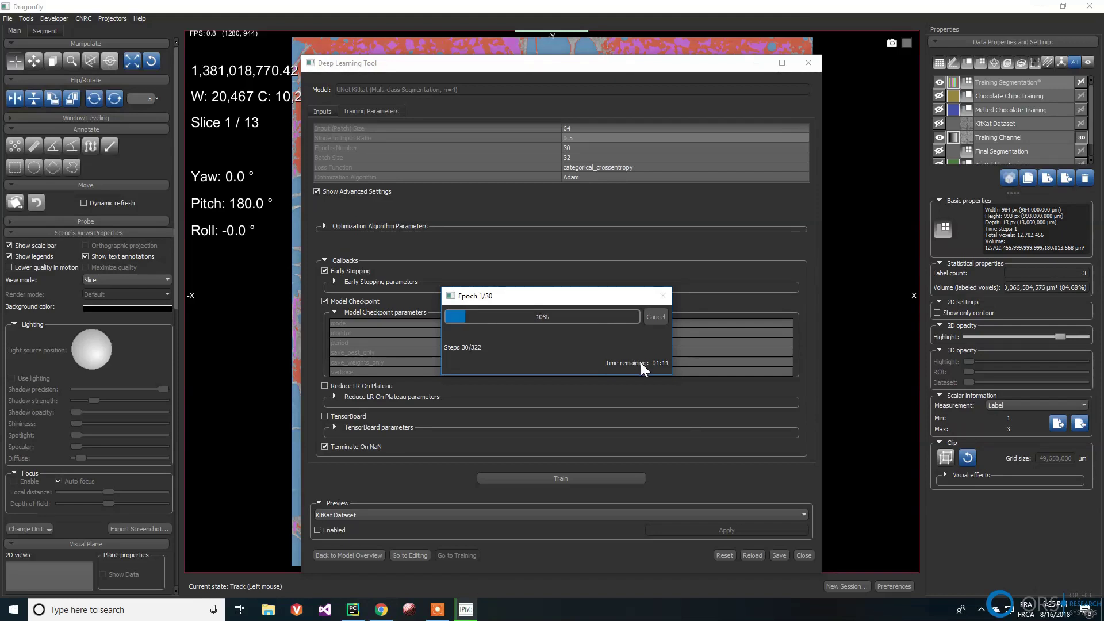
{"action": "left_click", "coordinate": [662, 319]}
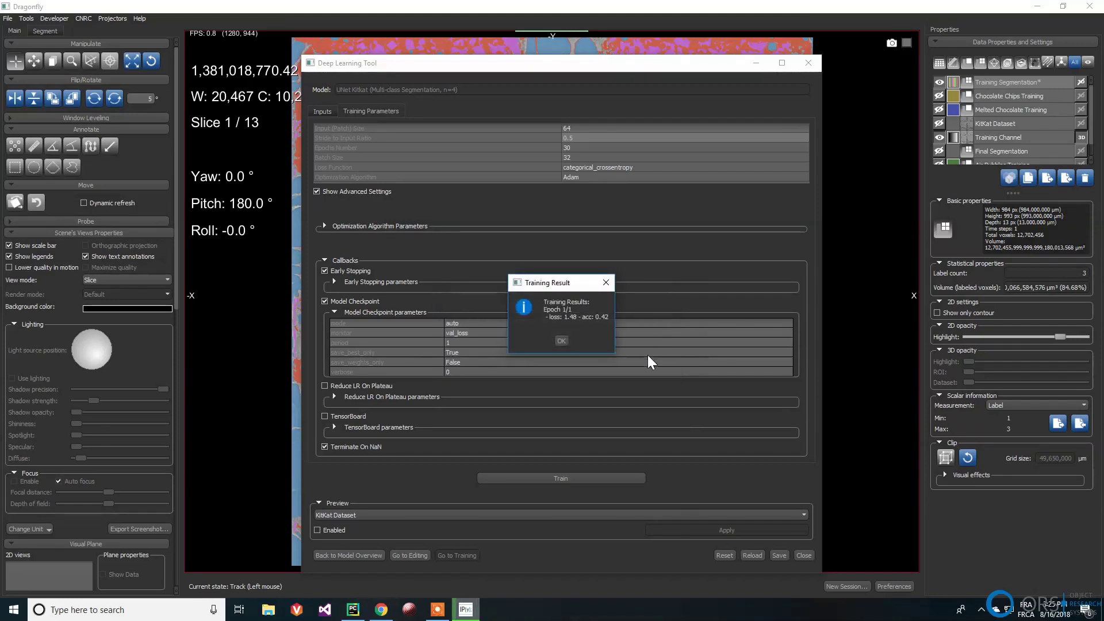
{"action": "left_click", "coordinate": [562, 341]}
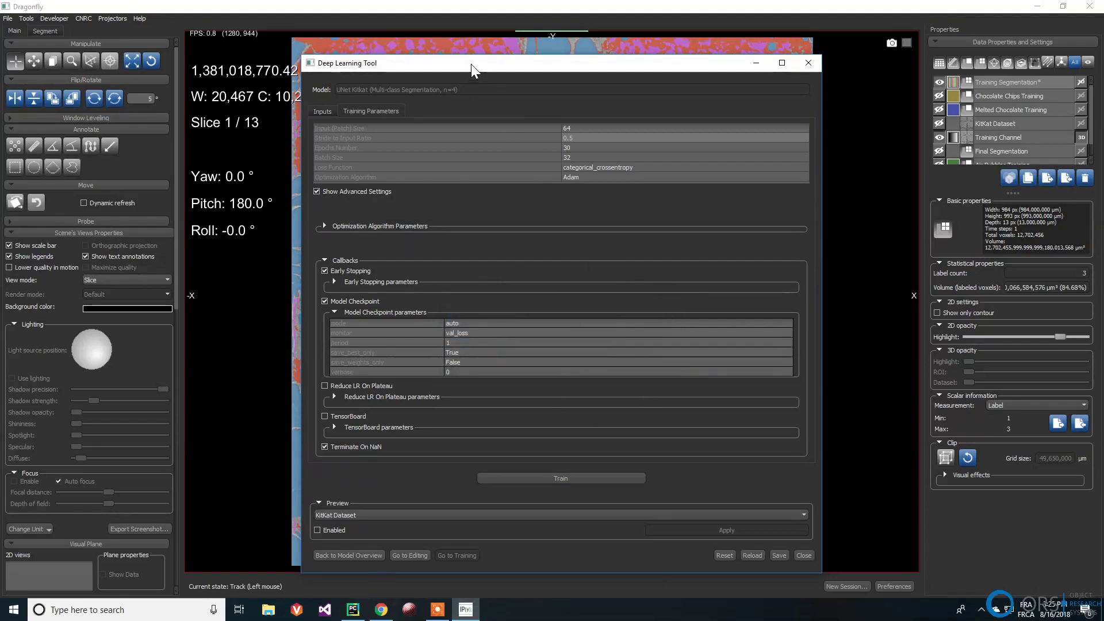
Step: Move the Deep Learning Tool aside and keep KitKat Dataset as the preview dataset
{"action": "left_click_drag", "start_coordinate": [471, 64], "coordinate": [251, 53]}
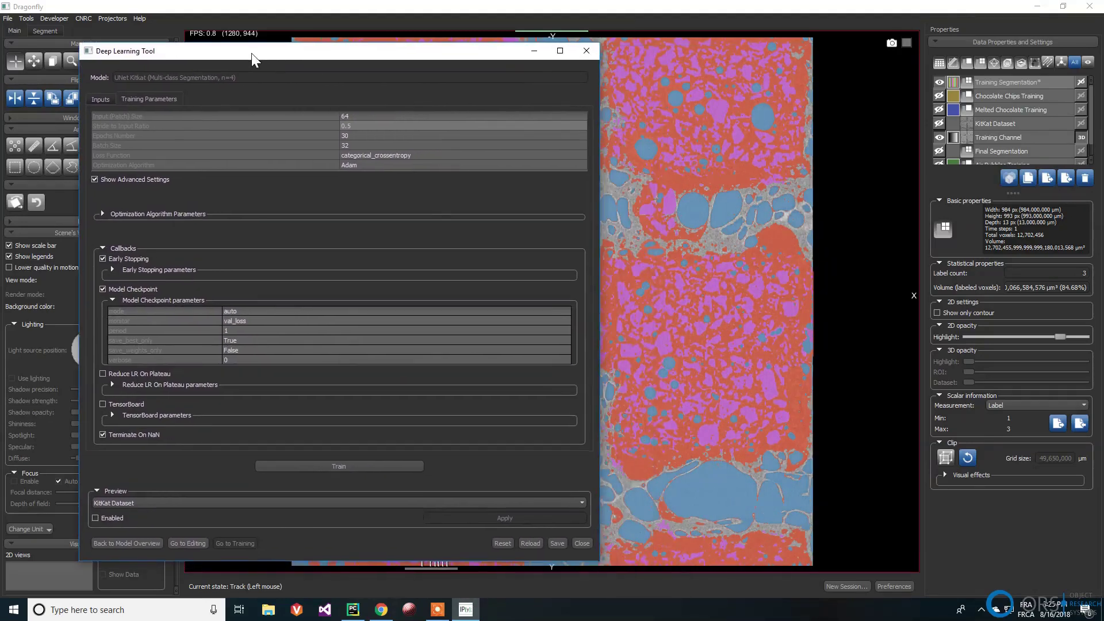
{"action": "left_click", "coordinate": [122, 504]}
{"action": "left_click", "coordinate": [122, 504]}
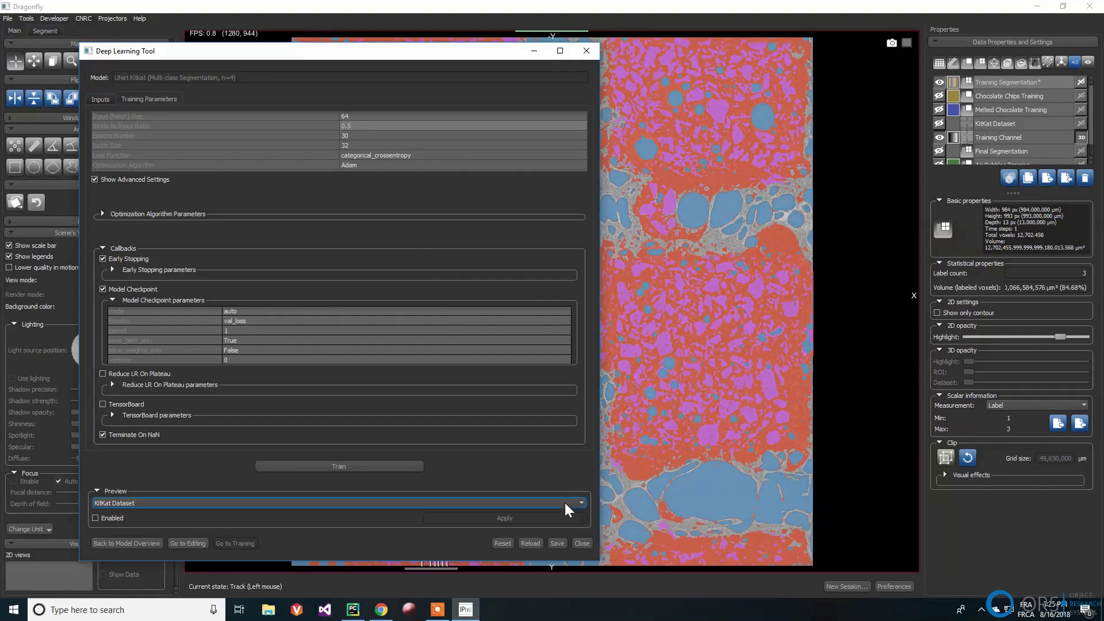
Step: Close the training window, hide Training Segmentation and Training Channel, and show KitKat Dataset
{"action": "left_click", "coordinate": [582, 544]}
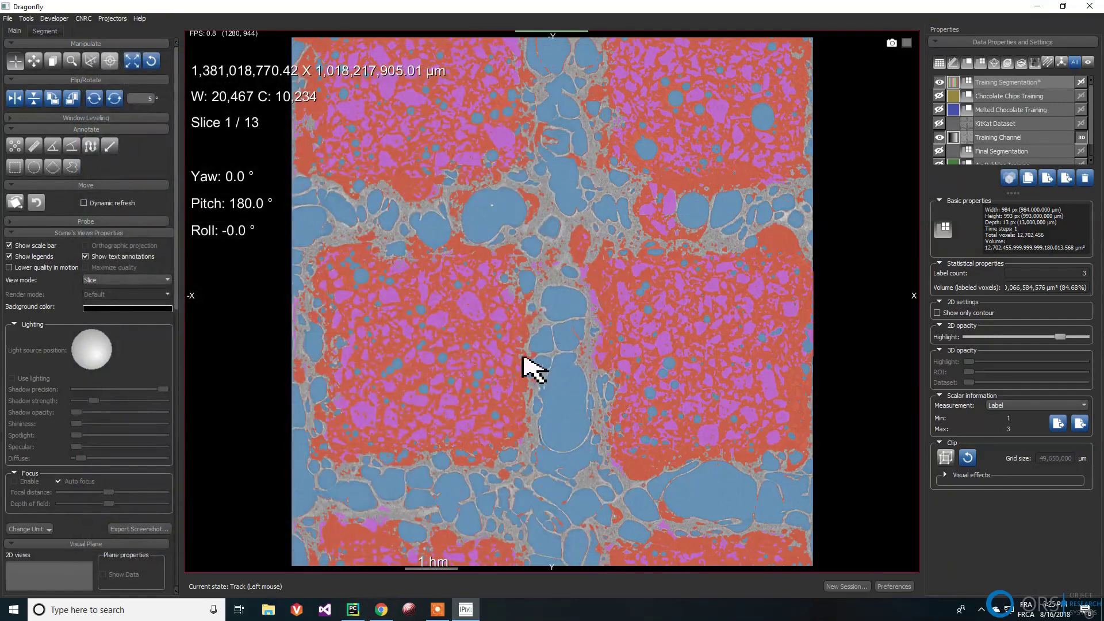
{"action": "left_click", "coordinate": [940, 82]}
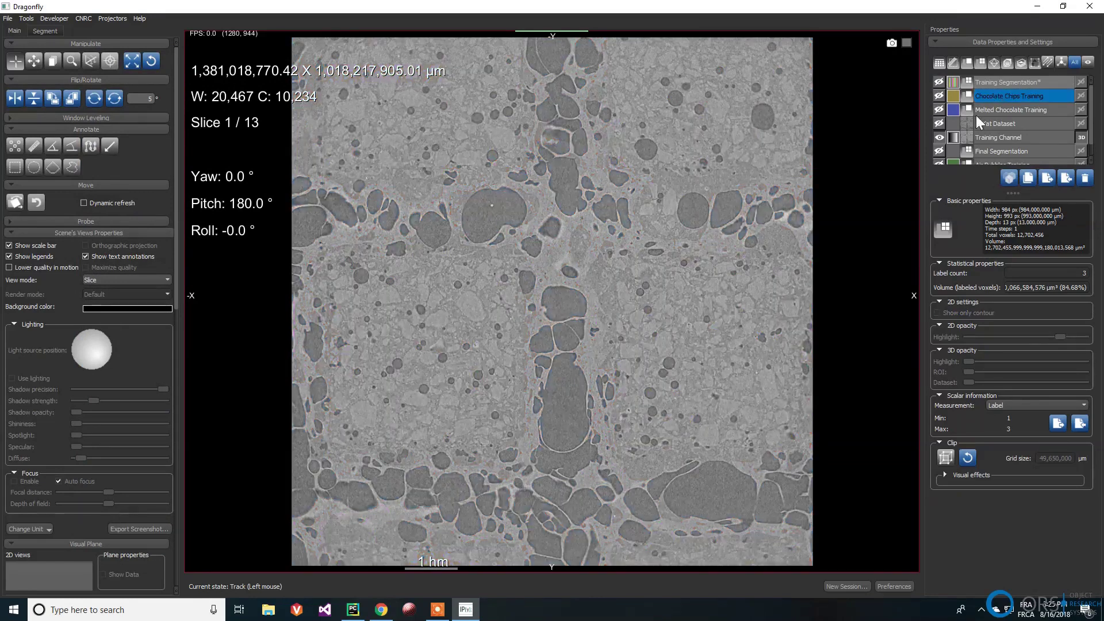
{"action": "left_click", "coordinate": [940, 137]}
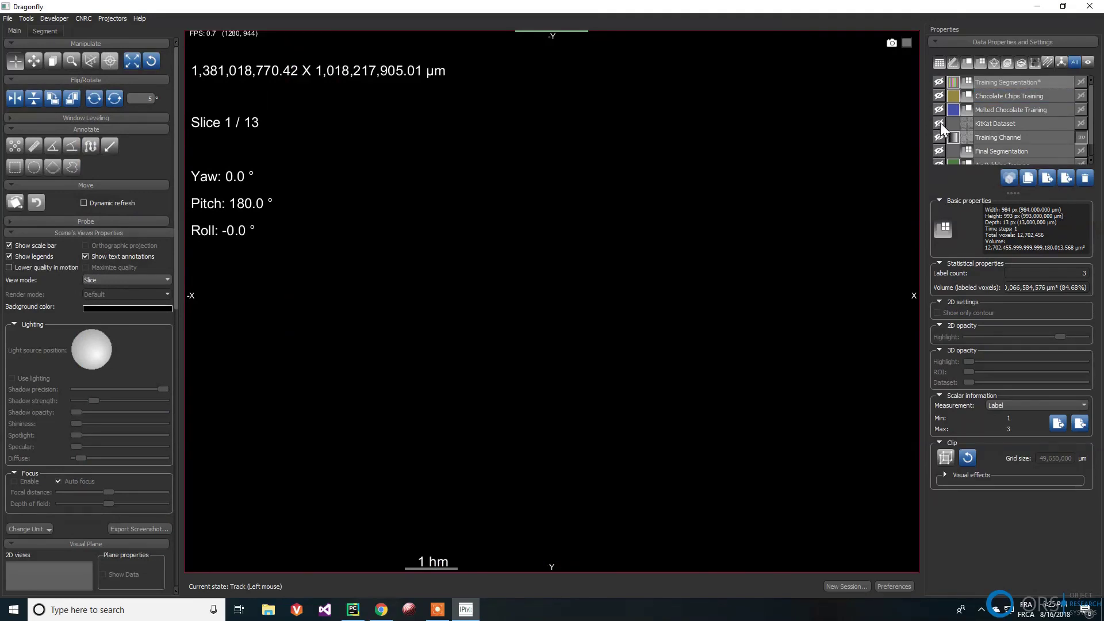
{"action": "left_click", "coordinate": [940, 123]}
{"action": "left_click", "coordinate": [991, 123]}
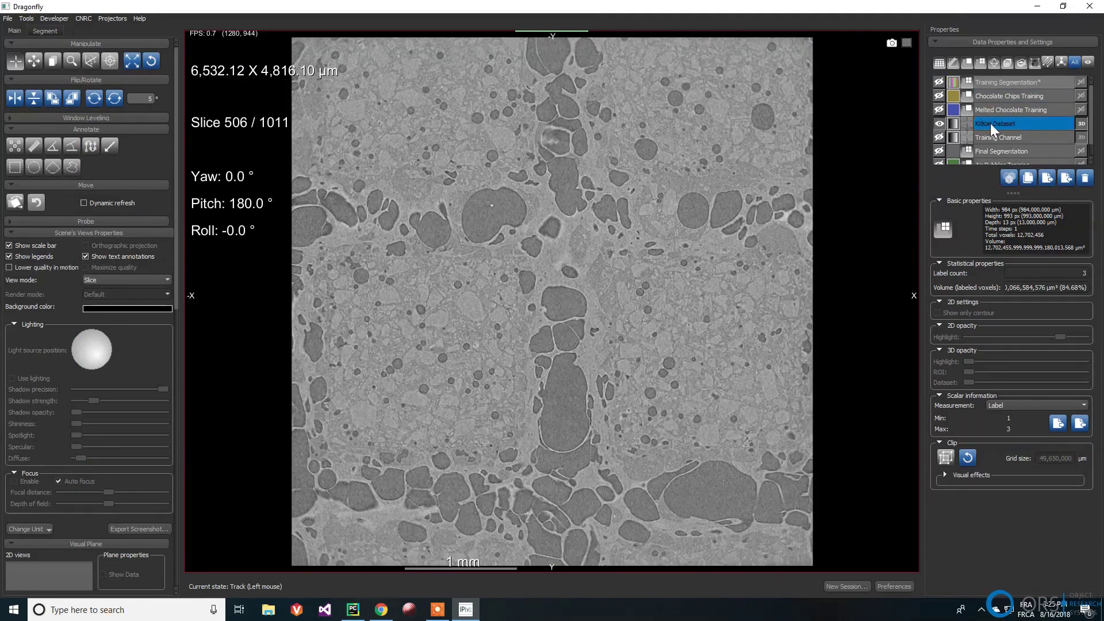
Step: In the Segment tab, keep UNet Kitkat as the Segmentation Model
{"action": "left_click", "coordinate": [45, 30]}
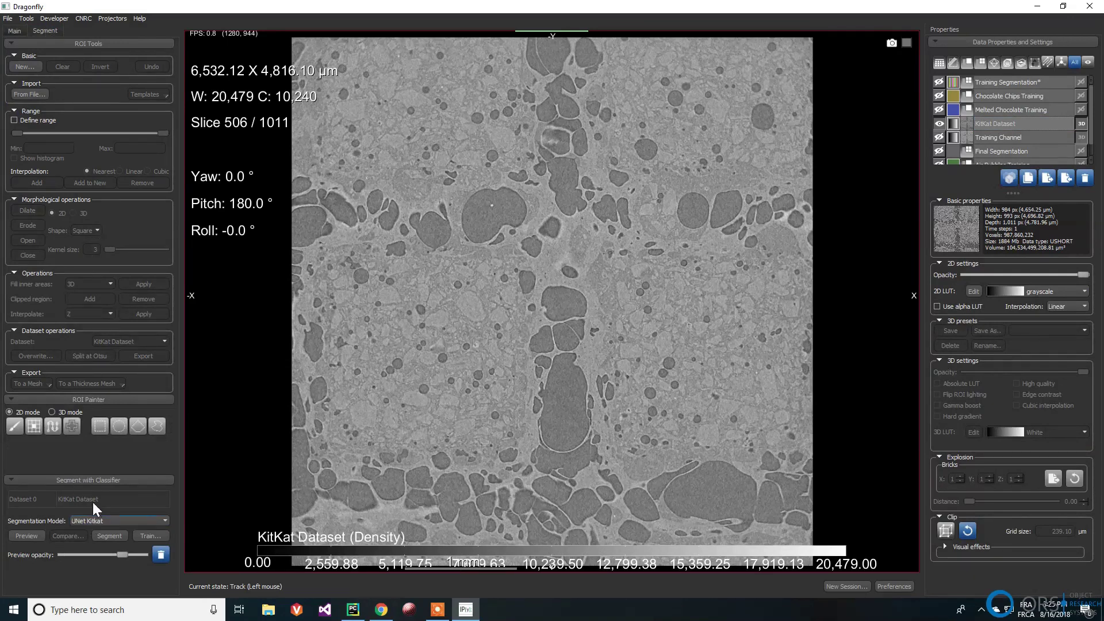
{"action": "left_click", "coordinate": [119, 521]}
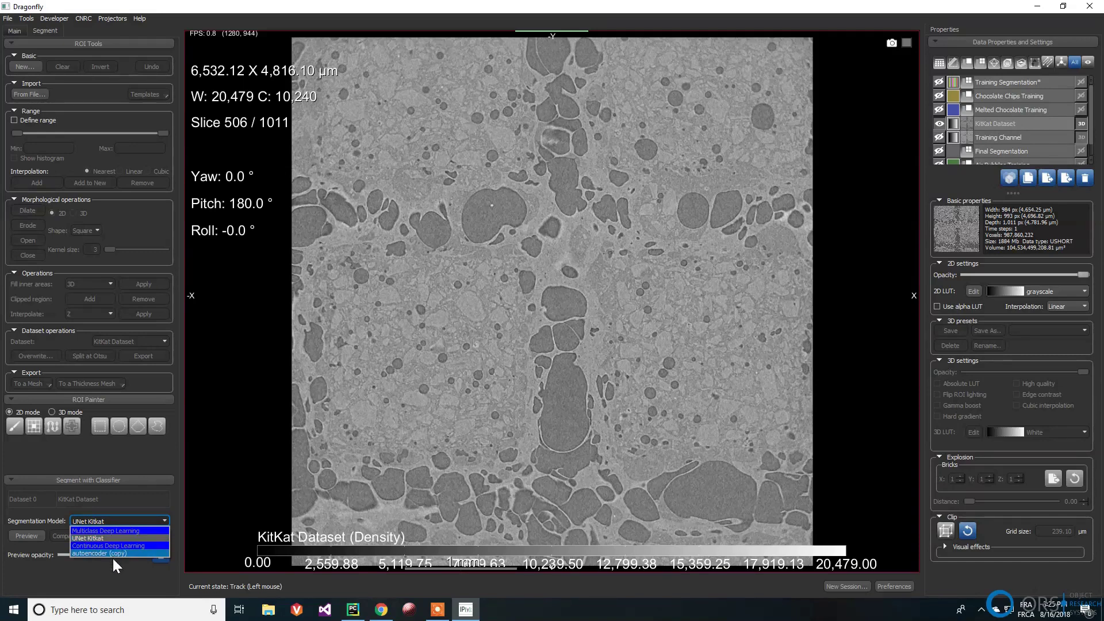
{"action": "key", "text": "Escape"}
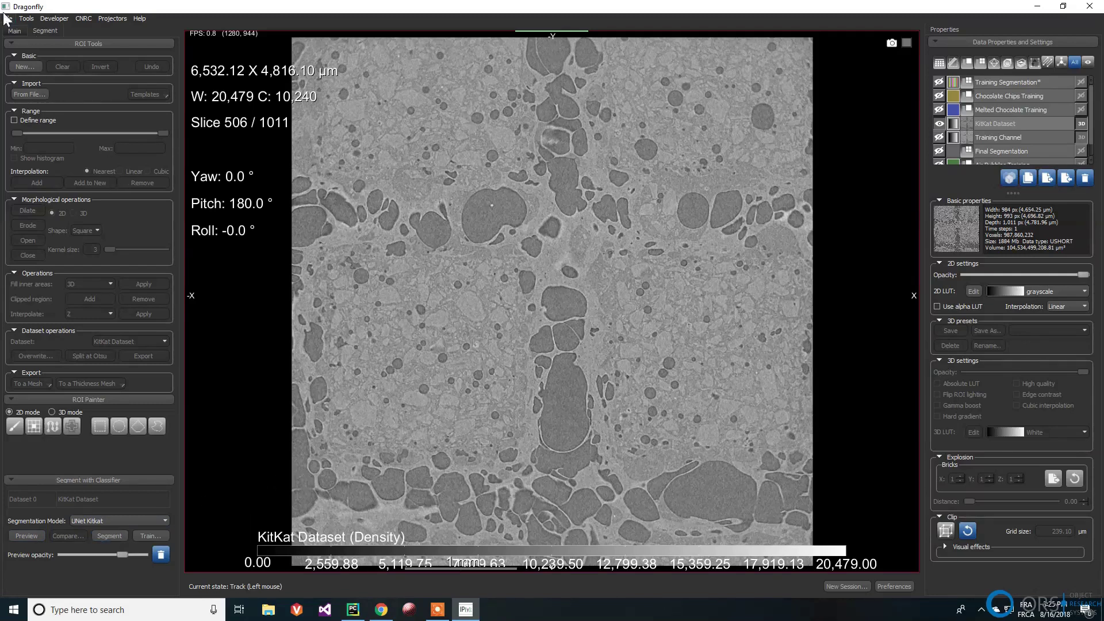
Step: Dismiss the Tools menu and turn on the Final Segmentation overlay's visibility in the data list
{"action": "left_click", "coordinate": [29, 18]}
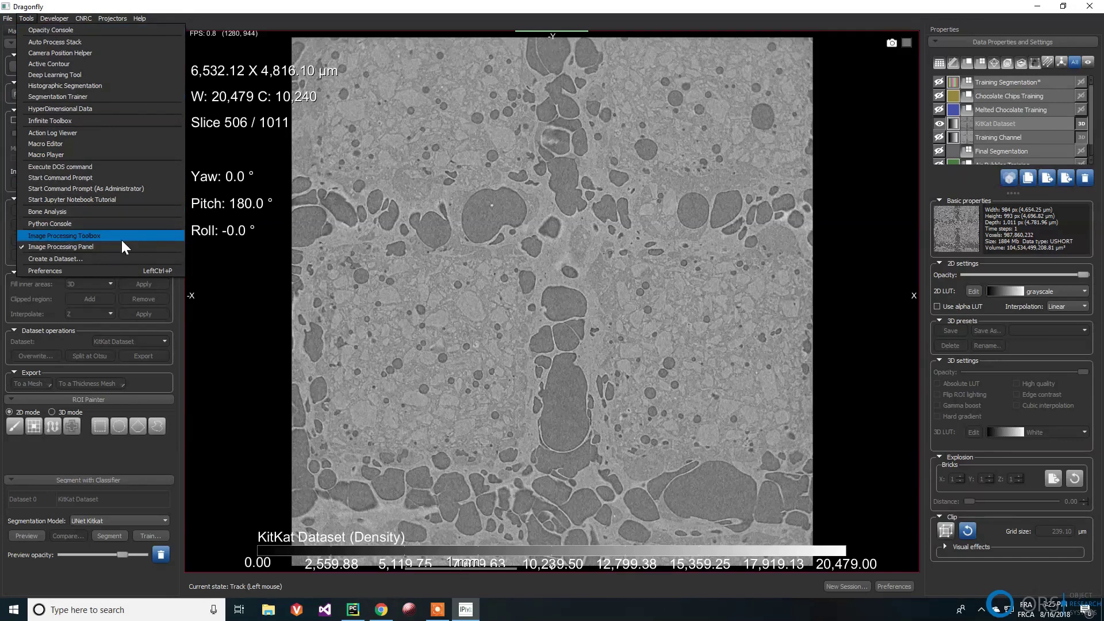
{"action": "left_click", "coordinate": [371, 233]}
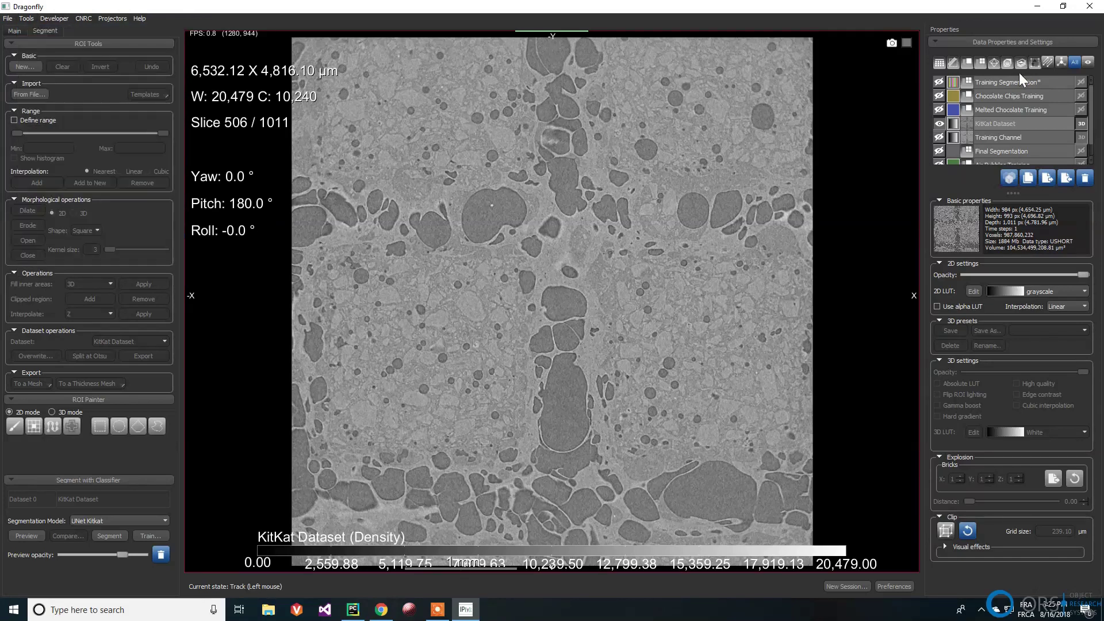
{"action": "left_click", "coordinate": [985, 122]}
{"action": "scroll", "coordinate": [995, 106], "scroll_direction": "down", "scroll_amount": 1}
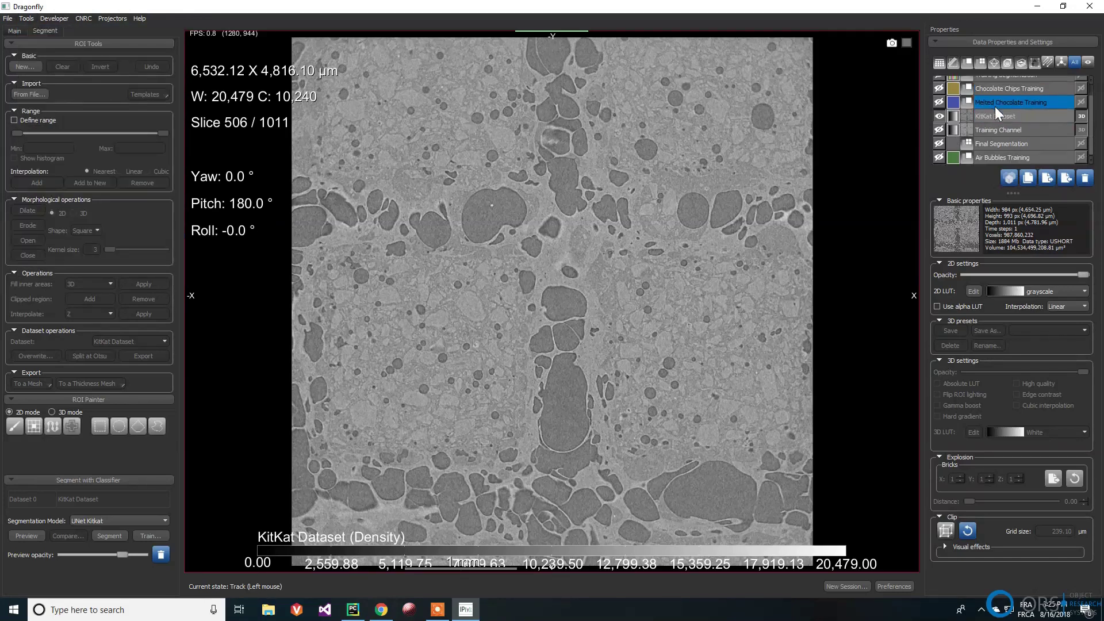
{"action": "left_click", "coordinate": [987, 133]}
{"action": "left_click", "coordinate": [943, 173]}
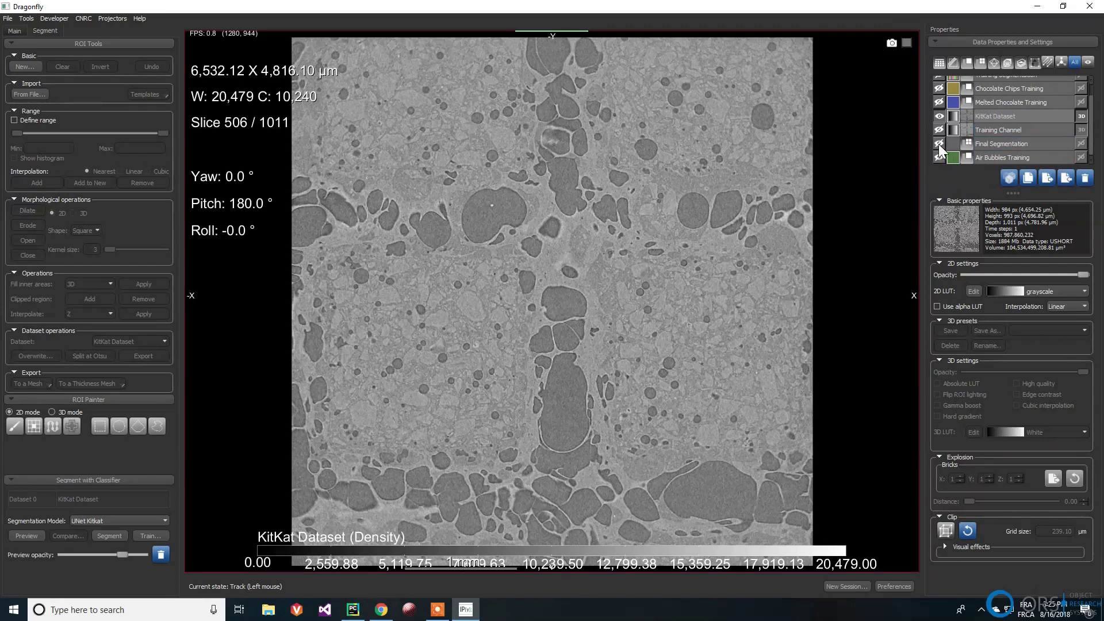
{"action": "left_click", "coordinate": [938, 144]}
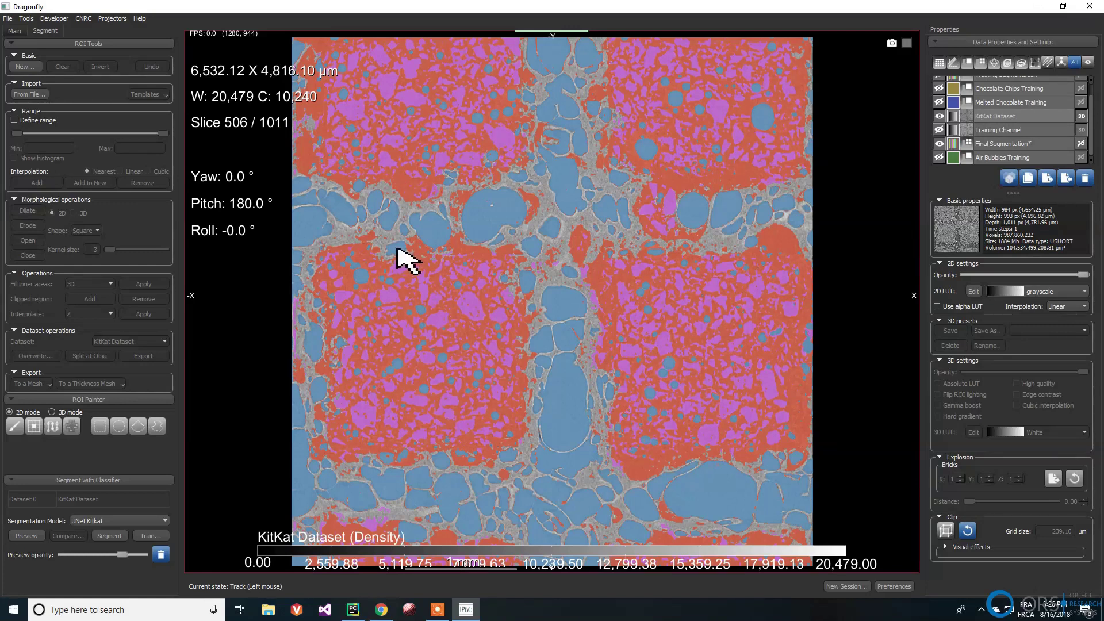
Step: Scroll through the KitKat slices from 506 to 524 to inspect the segmentation overlay
{"action": "scroll", "coordinate": [398, 252], "scroll_direction": "down", "scroll_amount": 1}
{"action": "scroll", "coordinate": [426, 271], "scroll_direction": "down", "scroll_amount": 1}
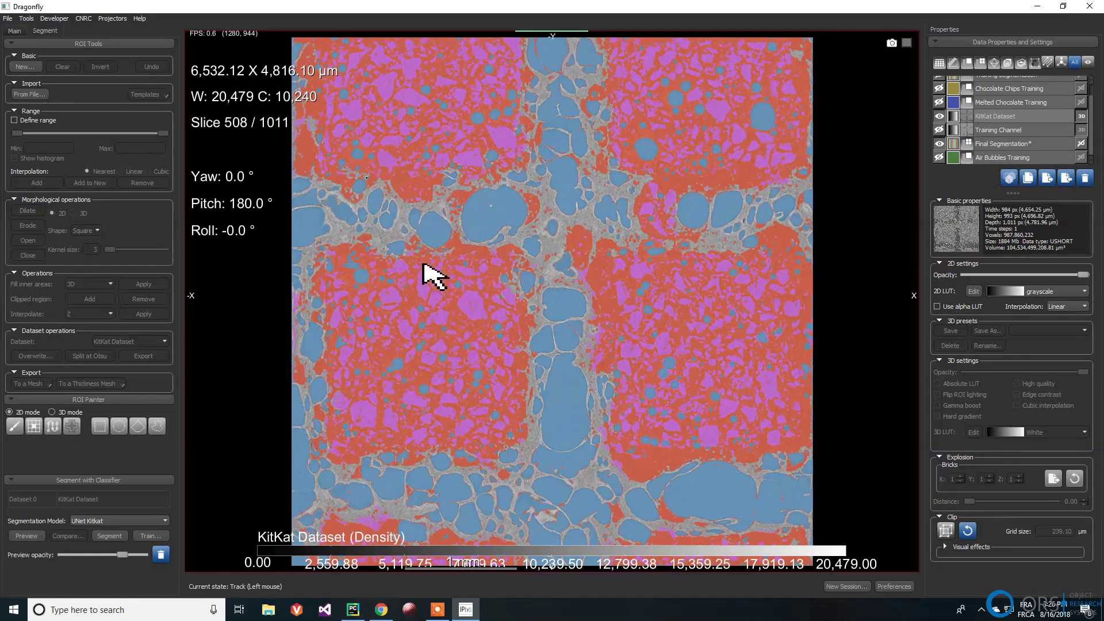
{"action": "scroll", "coordinate": [452, 298], "scroll_direction": "down", "scroll_amount": 1}
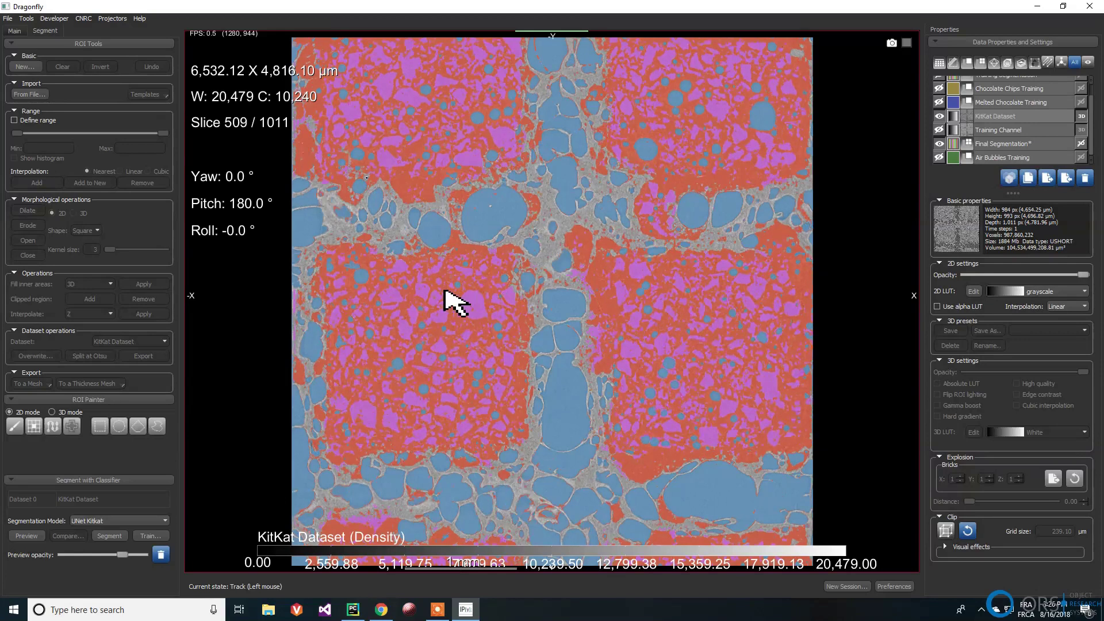
{"action": "scroll", "coordinate": [492, 297], "scroll_direction": "down", "scroll_amount": 1}
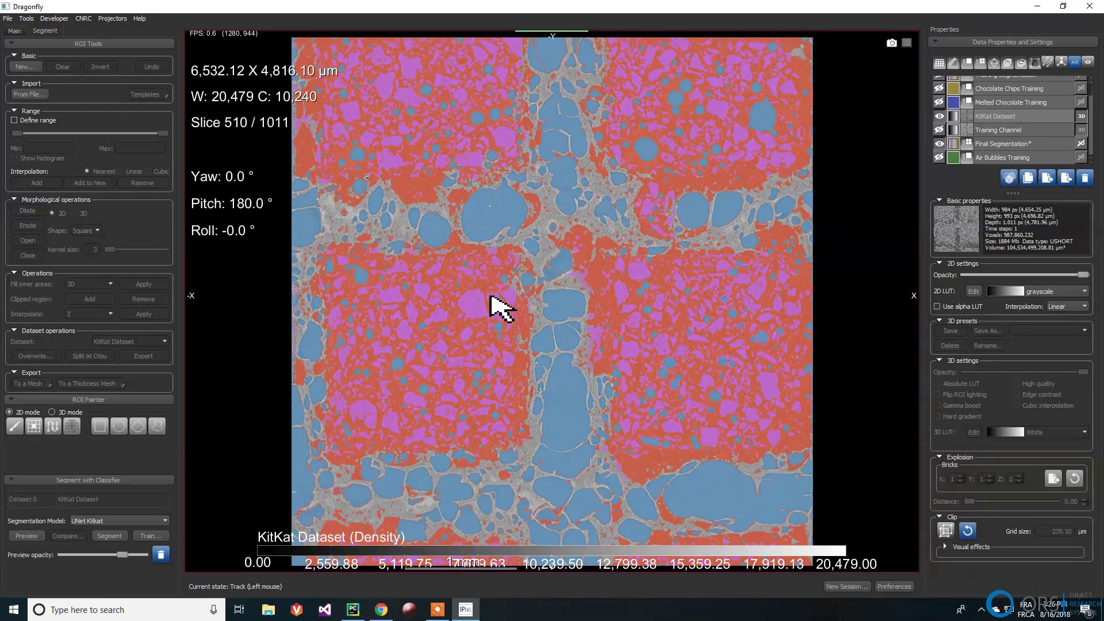
{"action": "scroll", "coordinate": [498, 305], "scroll_direction": "down", "scroll_amount": 1}
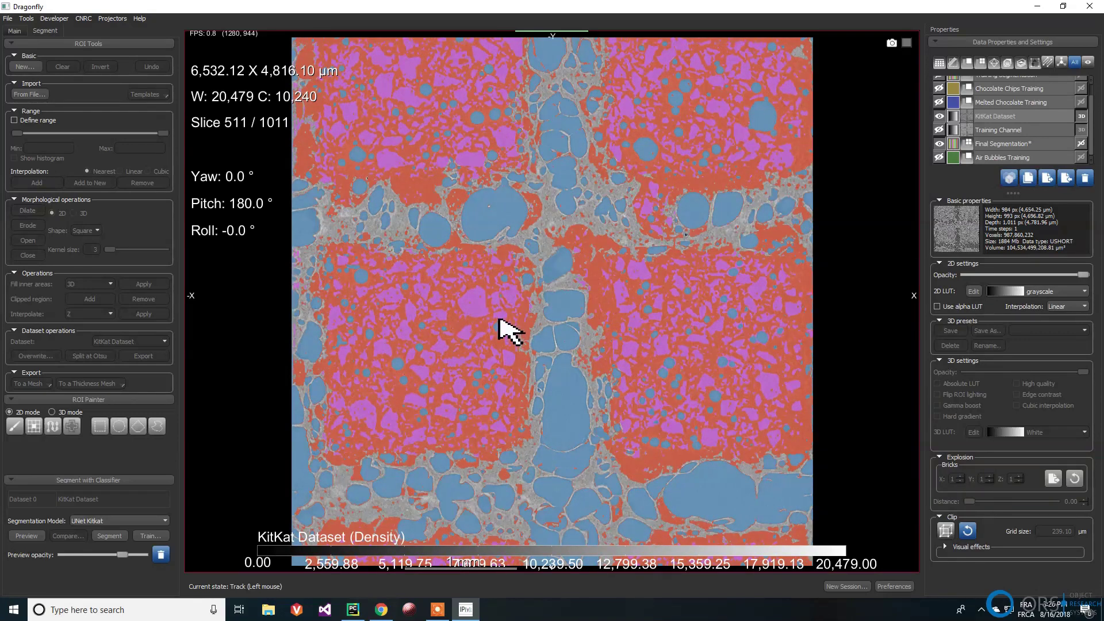
{"action": "scroll", "coordinate": [509, 326], "scroll_direction": "down", "scroll_amount": 1}
{"action": "scroll", "coordinate": [437, 296], "scroll_direction": "down", "scroll_amount": 1}
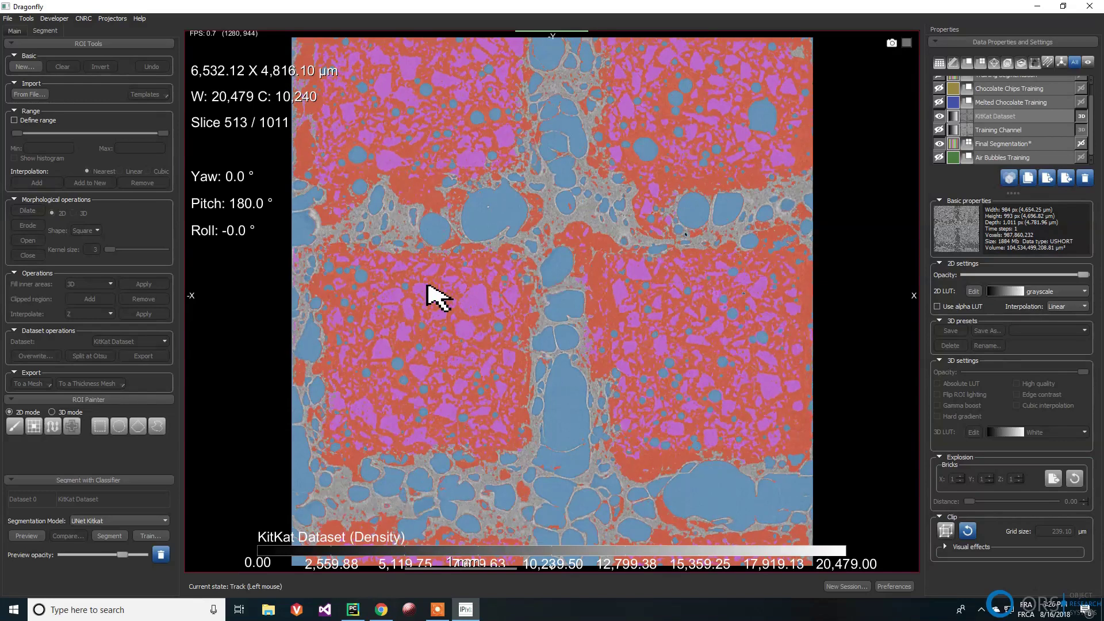
{"action": "scroll", "coordinate": [434, 293], "scroll_direction": "down", "scroll_amount": 1}
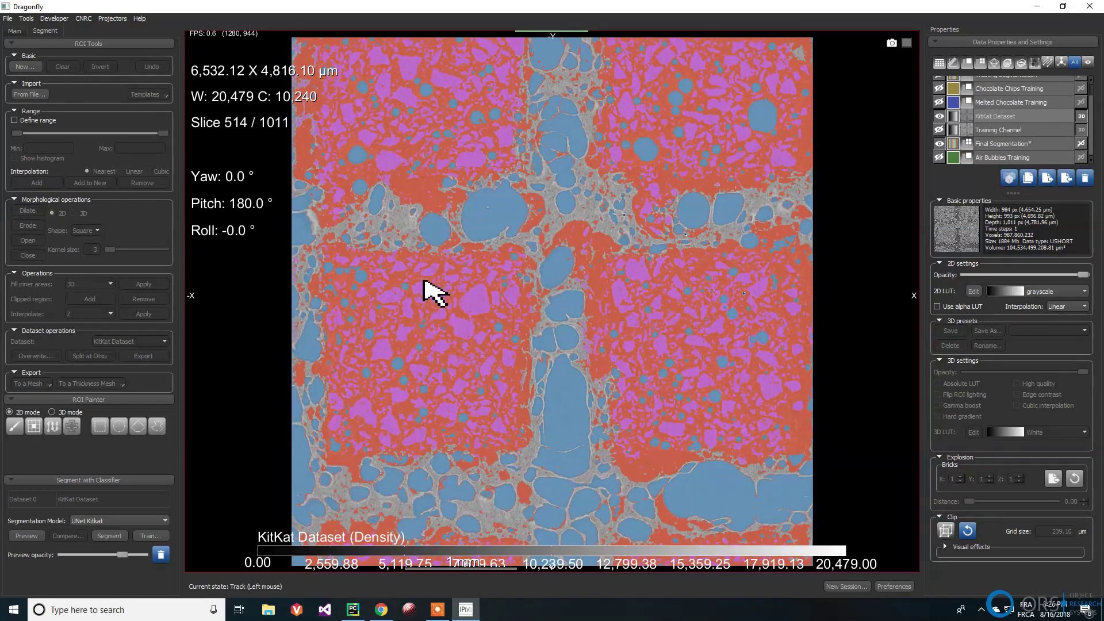
{"action": "scroll", "coordinate": [424, 280], "scroll_direction": "down", "scroll_amount": 2}
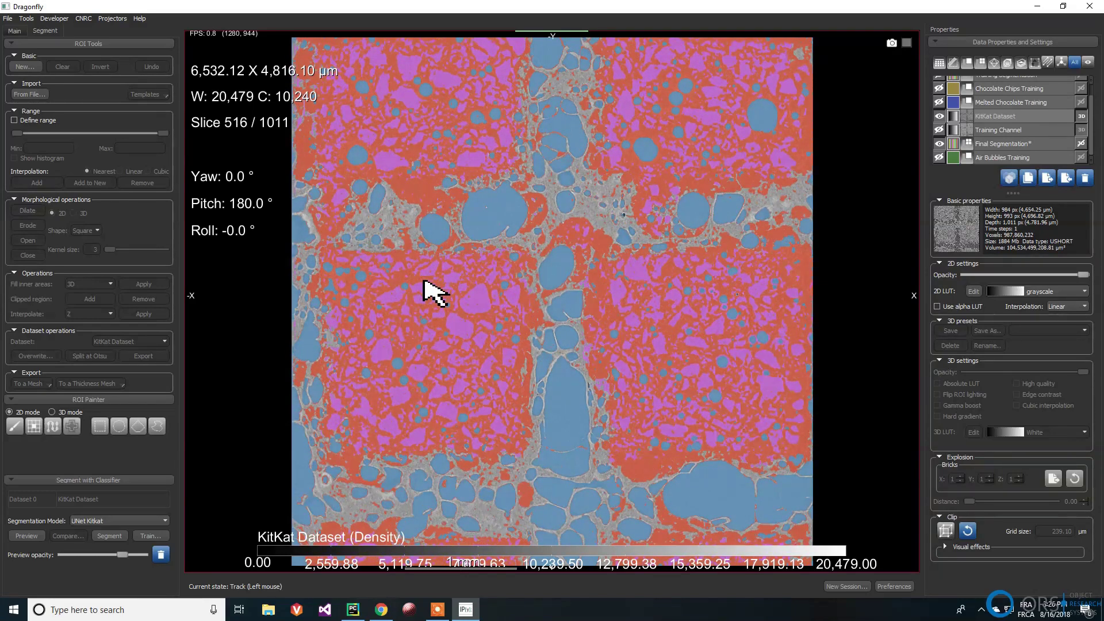
{"action": "scroll", "coordinate": [424, 280], "scroll_direction": "down", "scroll_amount": 1}
{"action": "scroll", "coordinate": [424, 281], "scroll_direction": "down", "scroll_amount": 1}
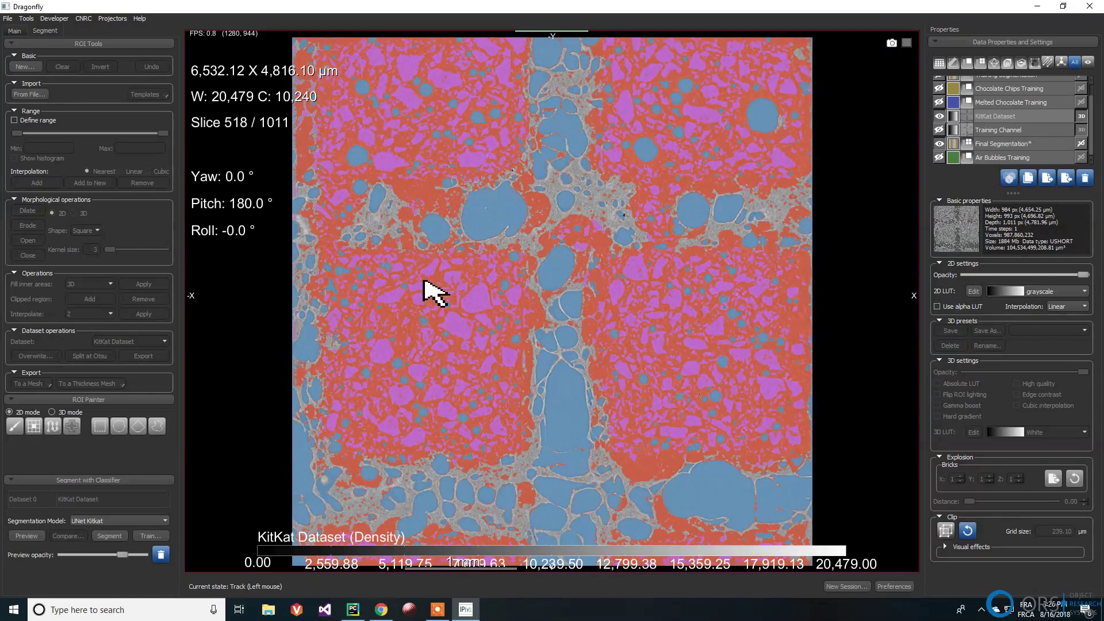
{"action": "scroll", "coordinate": [424, 281], "scroll_direction": "down", "scroll_amount": 5}
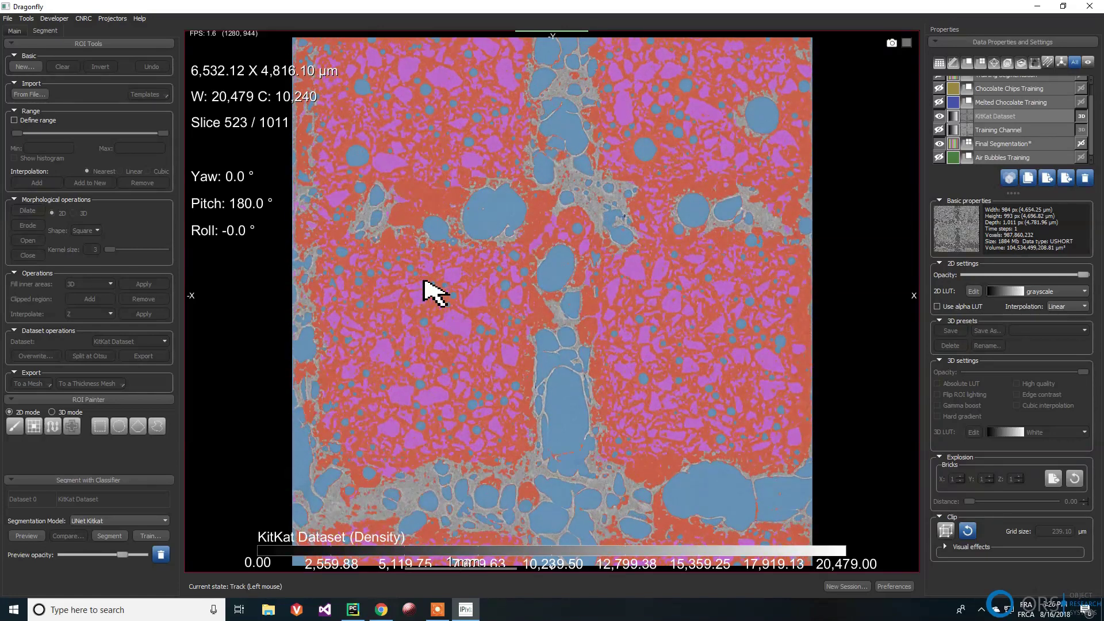
{"action": "scroll", "coordinate": [424, 281], "scroll_direction": "down", "scroll_amount": 3}
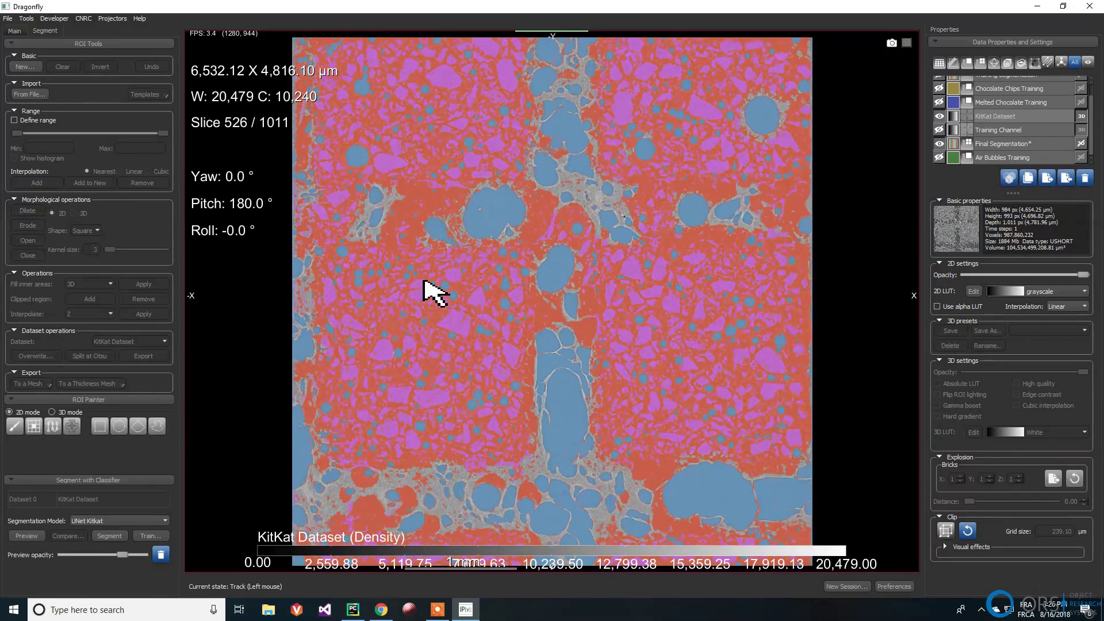
{"action": "scroll", "coordinate": [424, 280], "scroll_direction": "up", "scroll_amount": 5}
{"action": "scroll", "coordinate": [424, 281], "scroll_direction": "down", "scroll_amount": 3}
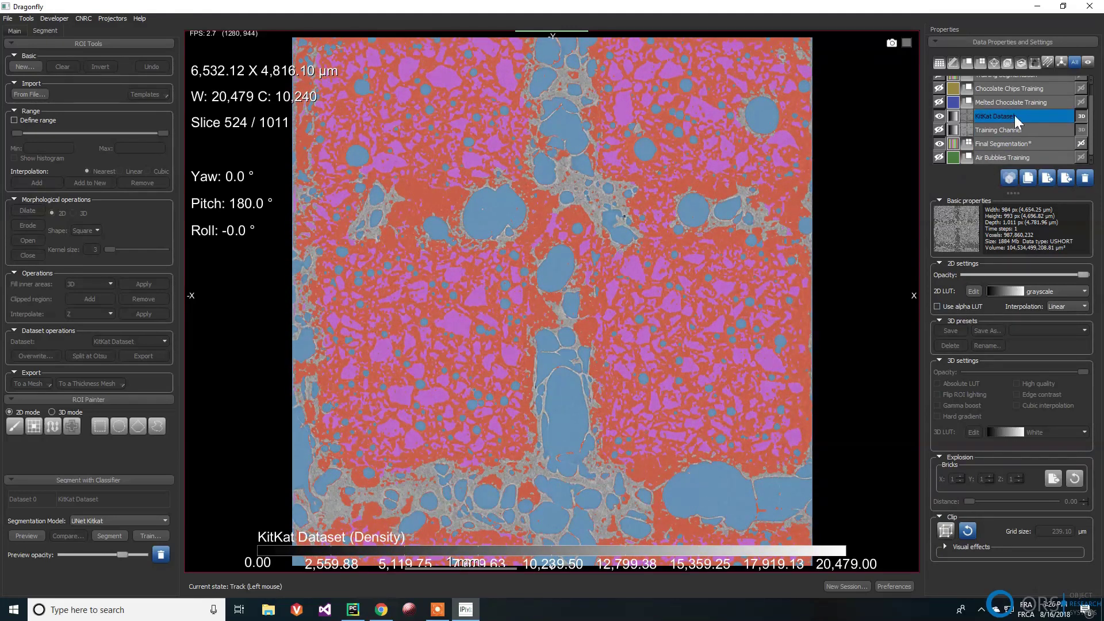
Step: Lower the Final Segmentation's 2D opacity, then page back to slice 497
{"action": "left_click", "coordinate": [1028, 157]}
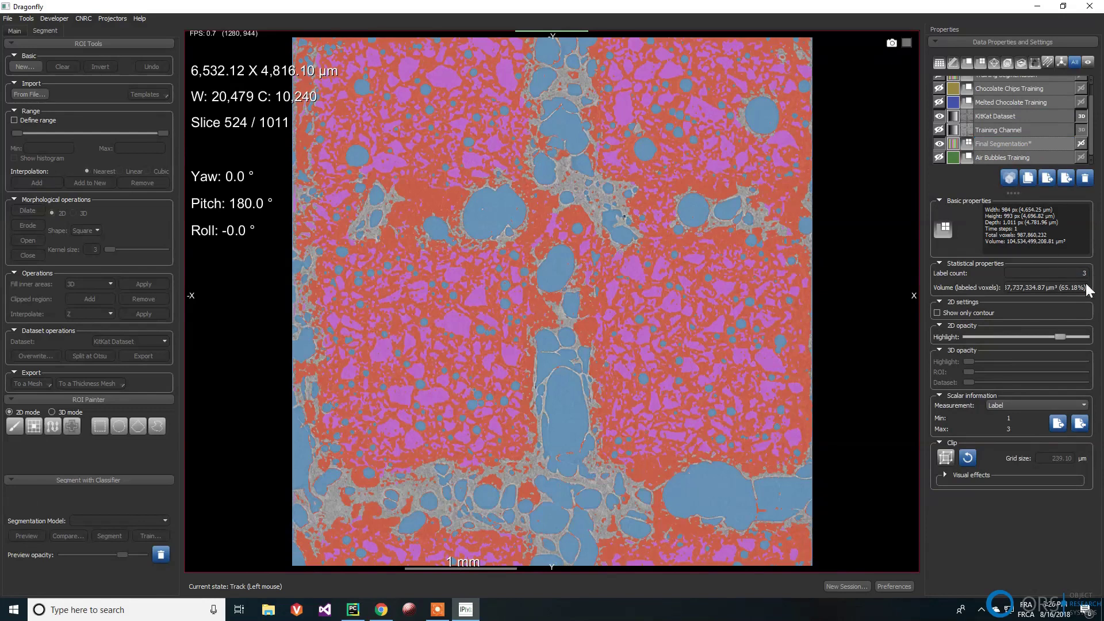
{"action": "left_click", "coordinate": [1023, 343]}
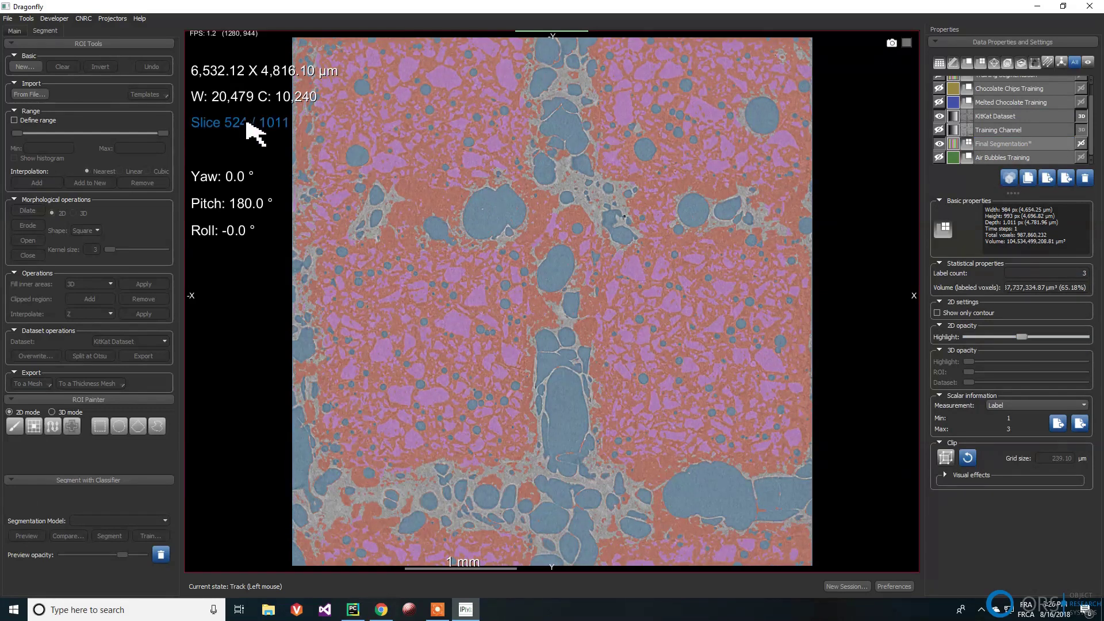
{"action": "left_click_drag", "start_coordinate": [259, 148], "coordinate": [423, 243]}
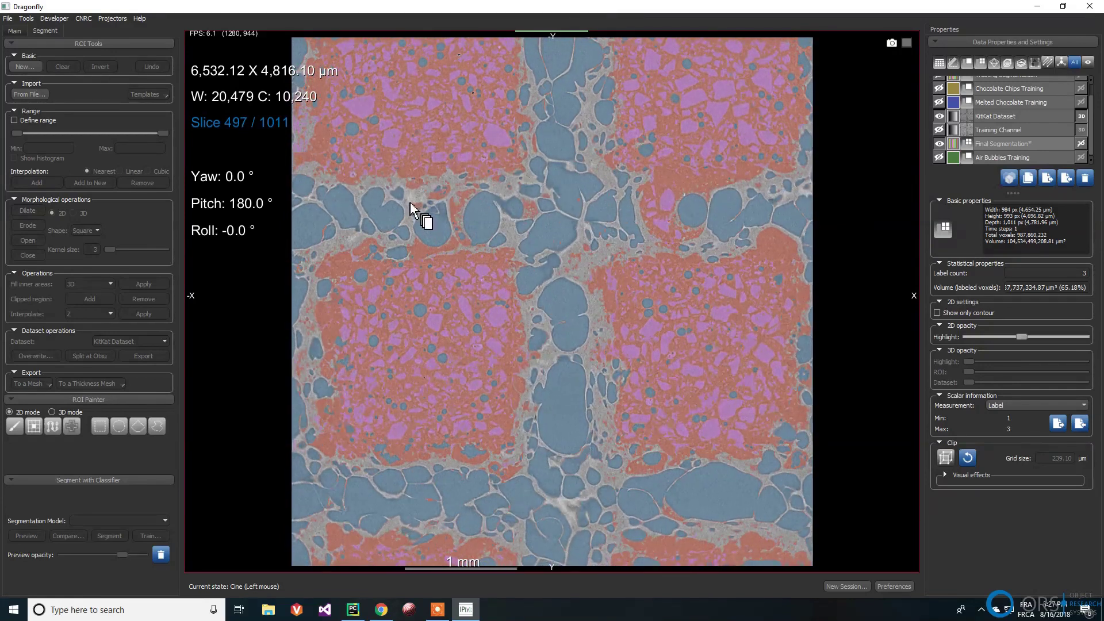
{"action": "left_click_drag", "start_coordinate": [411, 206], "coordinate": [412, 208]}
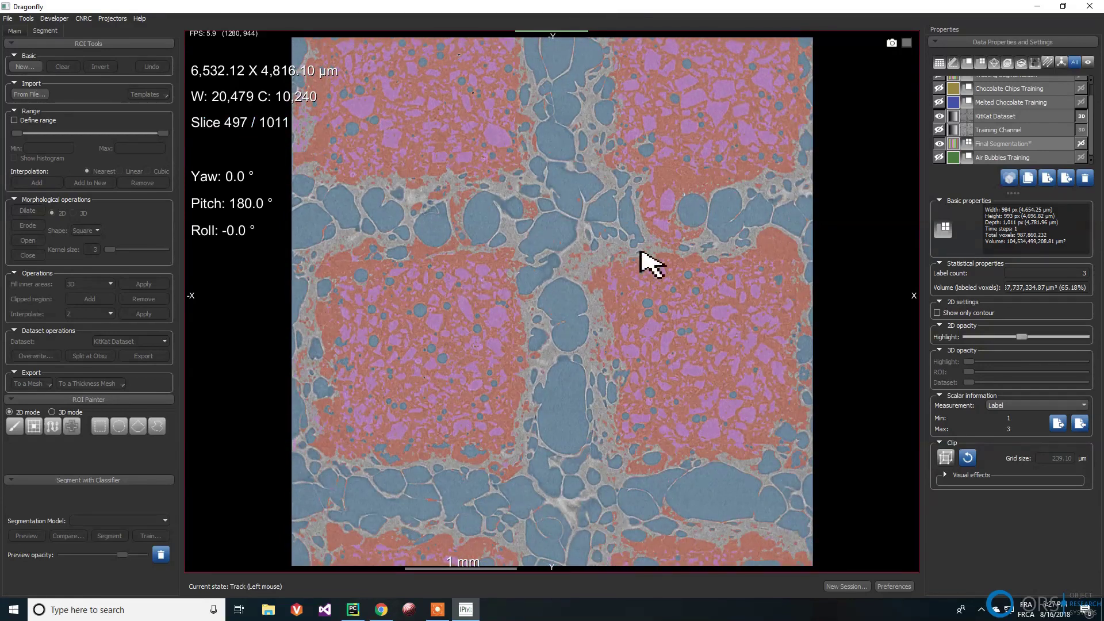